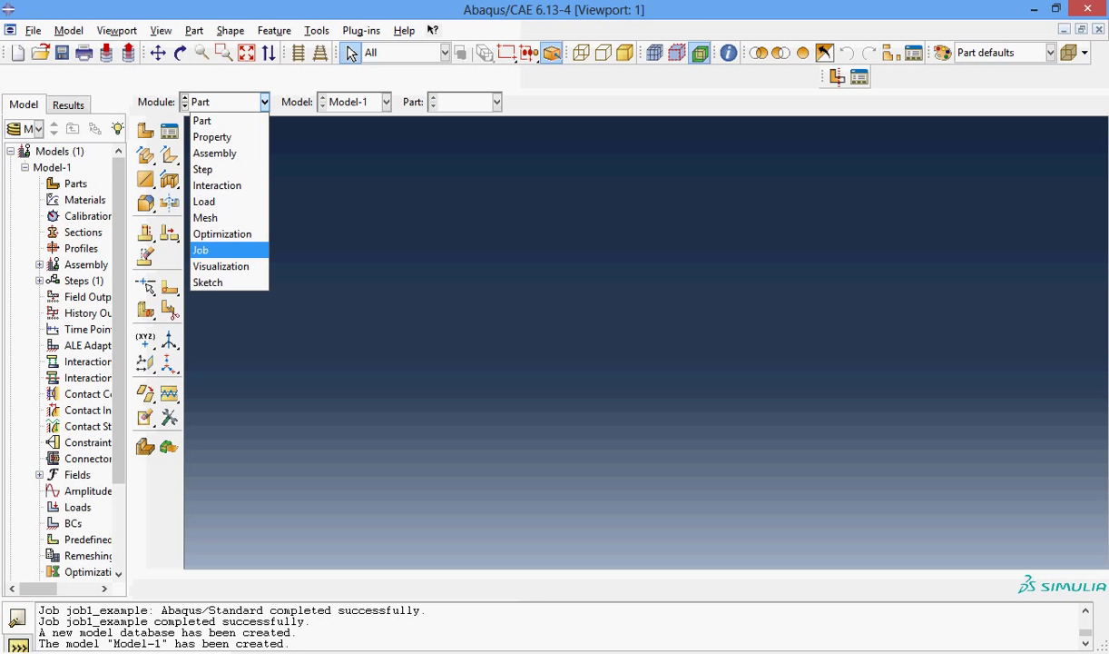
pyautogui.press('Down')
pyautogui.press('Up')
pyautogui.press('Up')
pyautogui.press('Up')
pyautogui.press('Up')
pyautogui.press('Up')
pyautogui.press('Up')
pyautogui.press('Up')
pyautogui.press('Up')
pyautogui.press('Up')
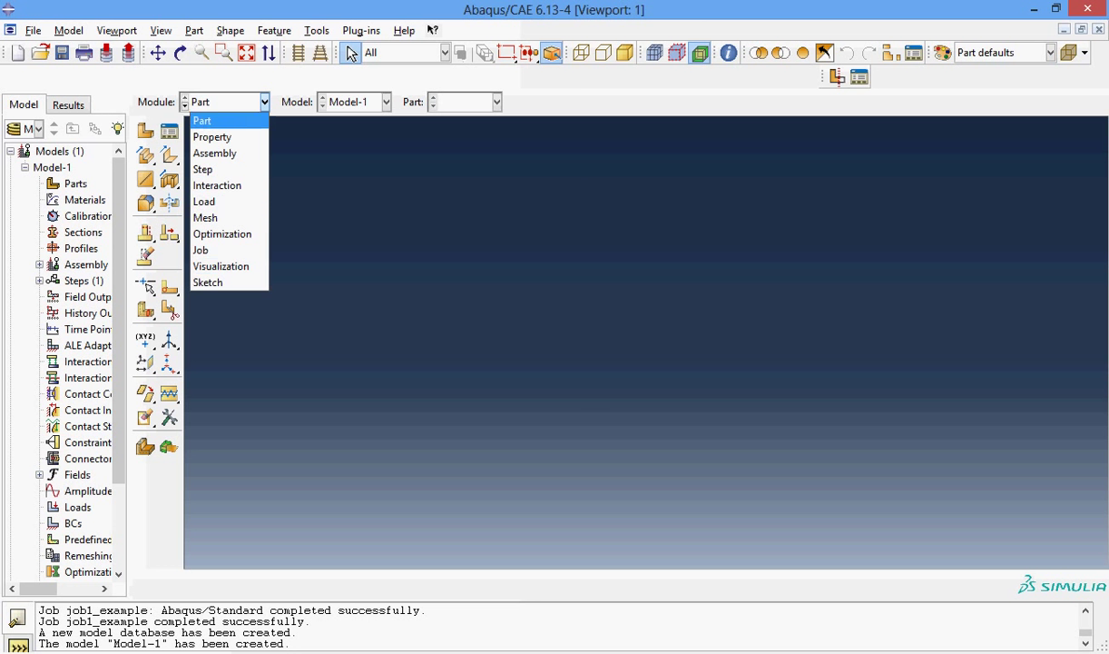
pyautogui.press('Return')
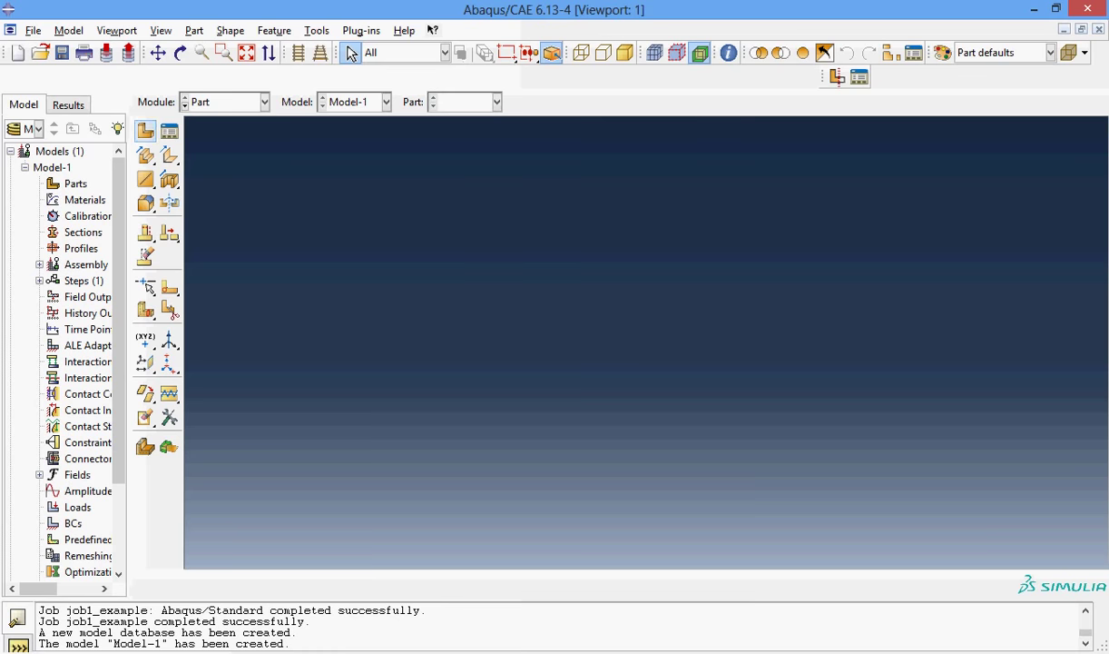
# Create a 3D deformable solid extrusion part named beam with an approximate size of 300
pyautogui.click(145, 130)
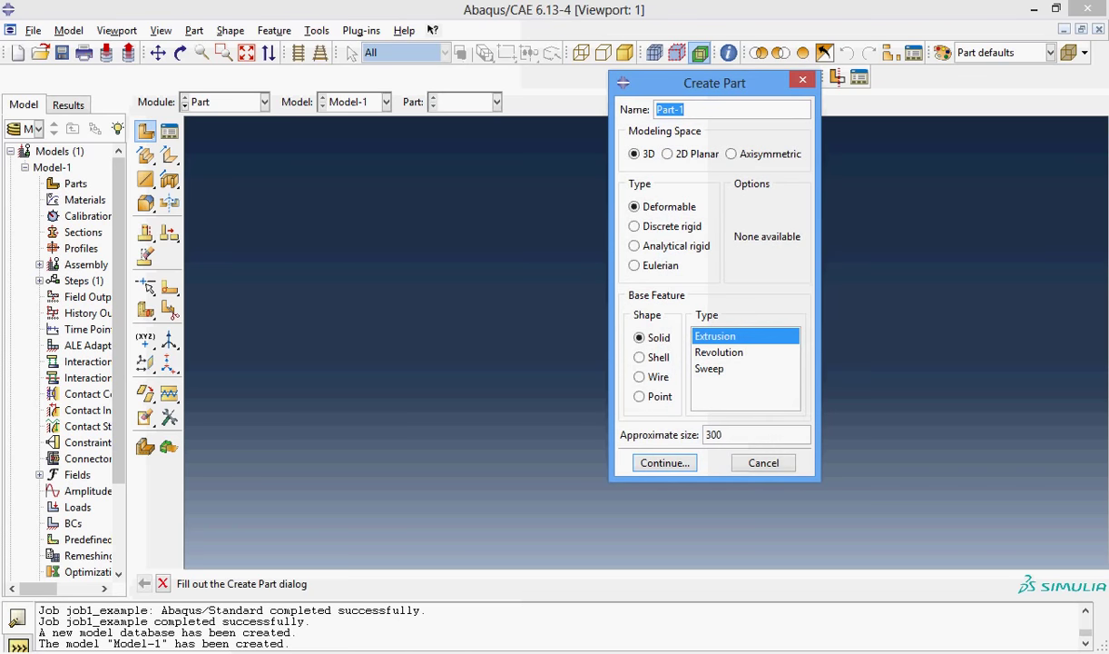
pyautogui.write('beam')
pyautogui.press('Tab')
pyautogui.press('Return')
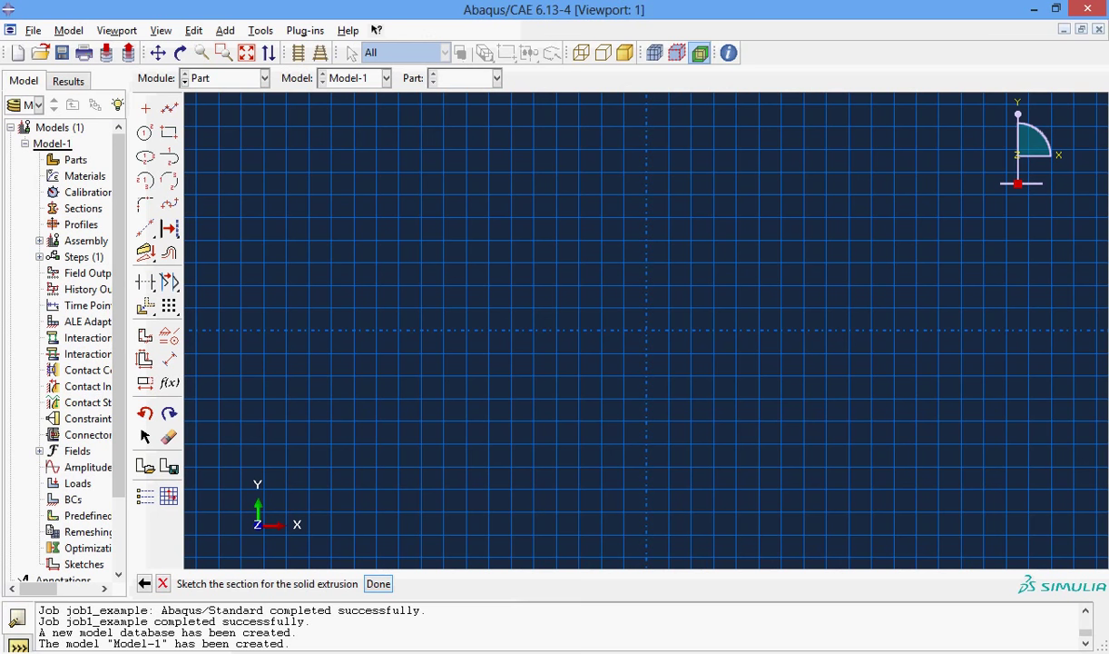
# Sketch a closed four-sided profile of connected lines around the vertical centre line, about 79 wide and 25 high
pyautogui.click(169, 108)
pyautogui.click(449, 240)
pyautogui.click(803, 240)
pyautogui.click(803, 352)
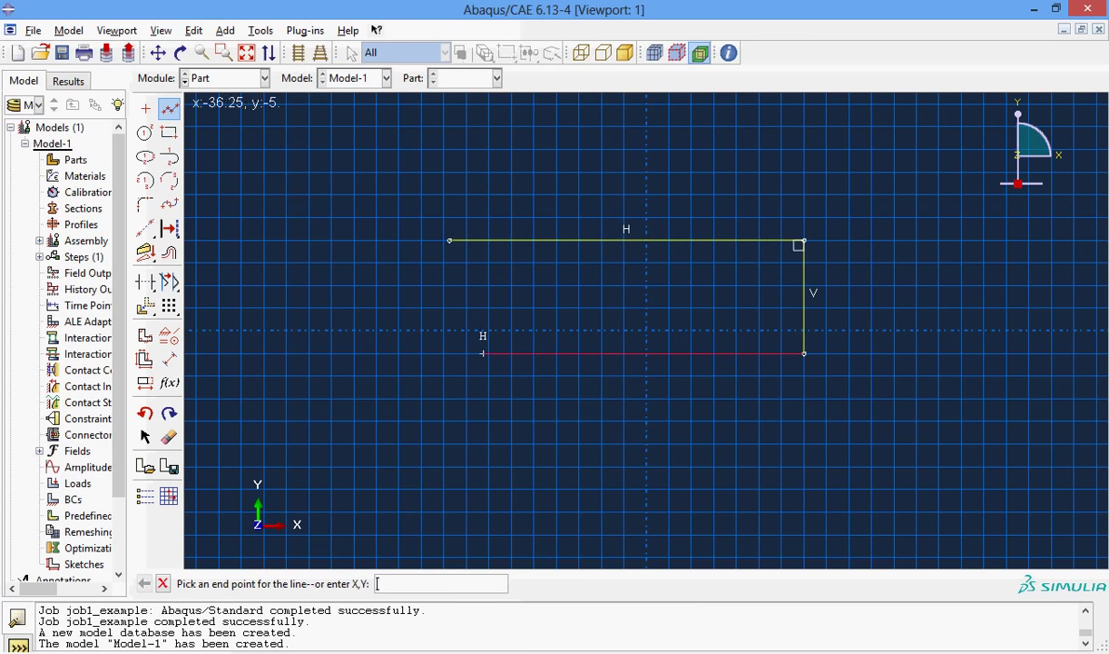
pyautogui.click(444, 352)
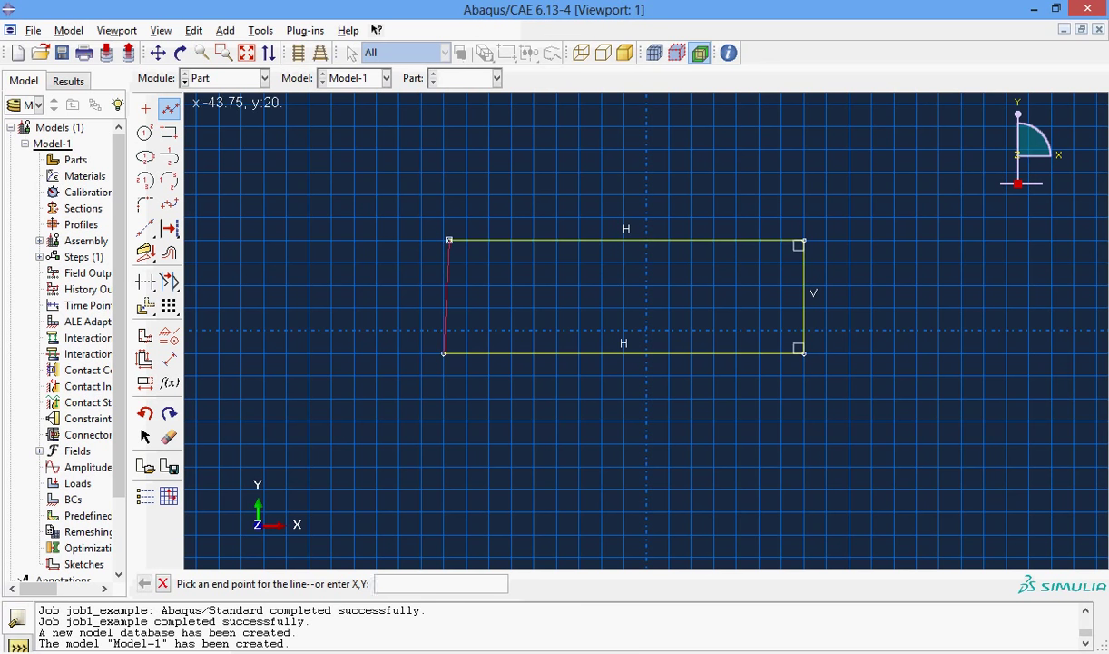
pyautogui.click(448, 239)
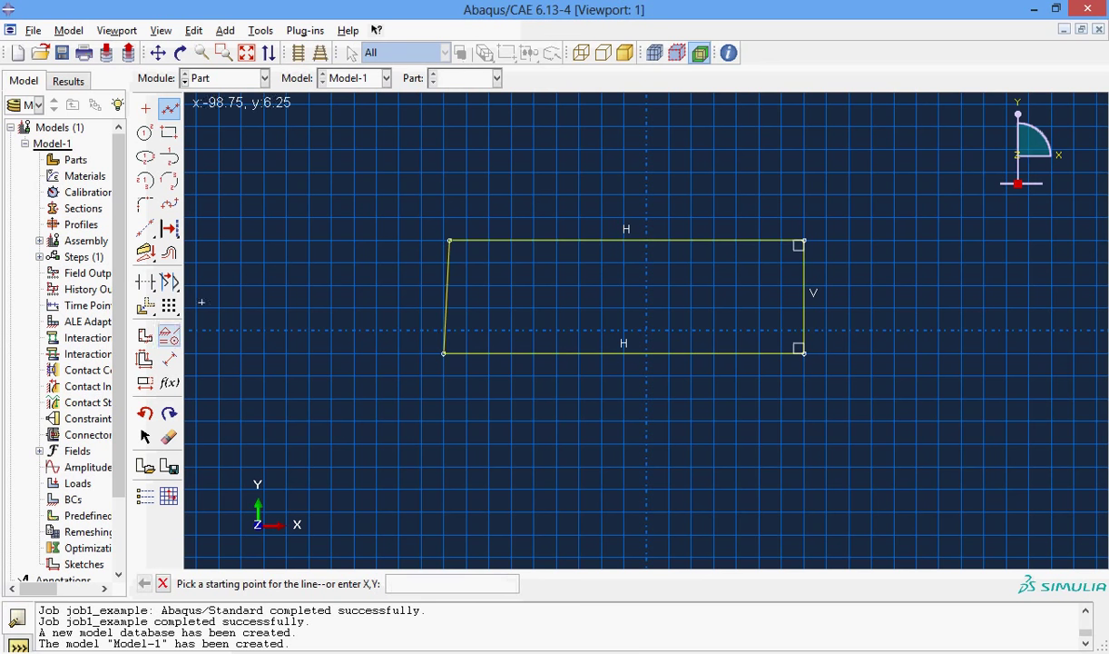
# Apply a vertical constraint to the slanted left edge of the profile
pyautogui.click(169, 335)
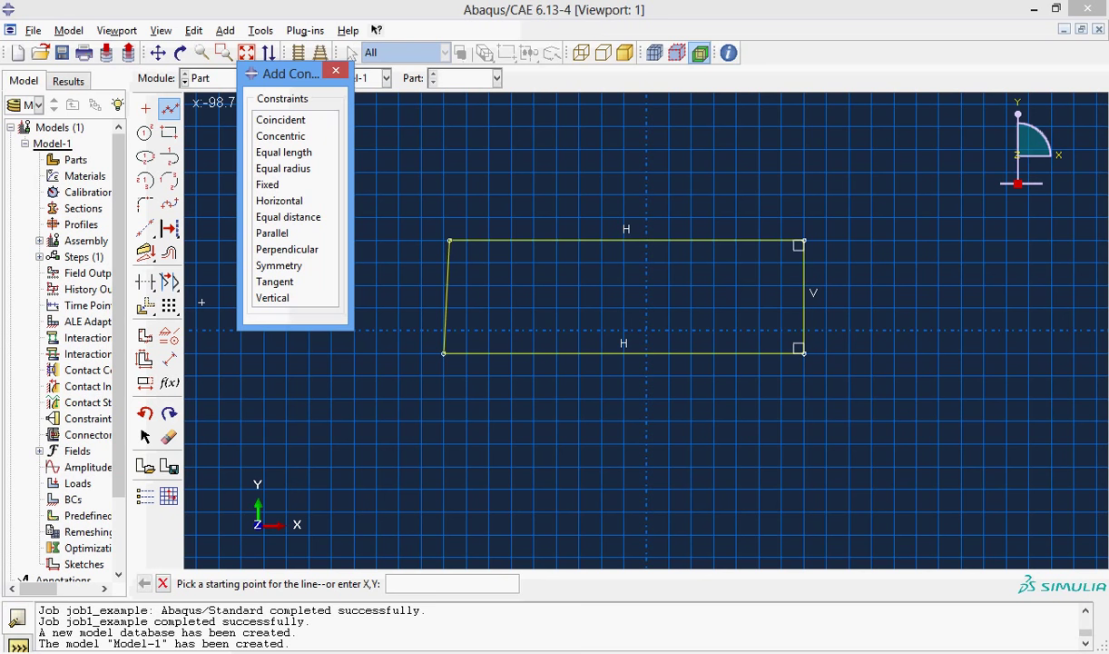
pyautogui.click(272, 297)
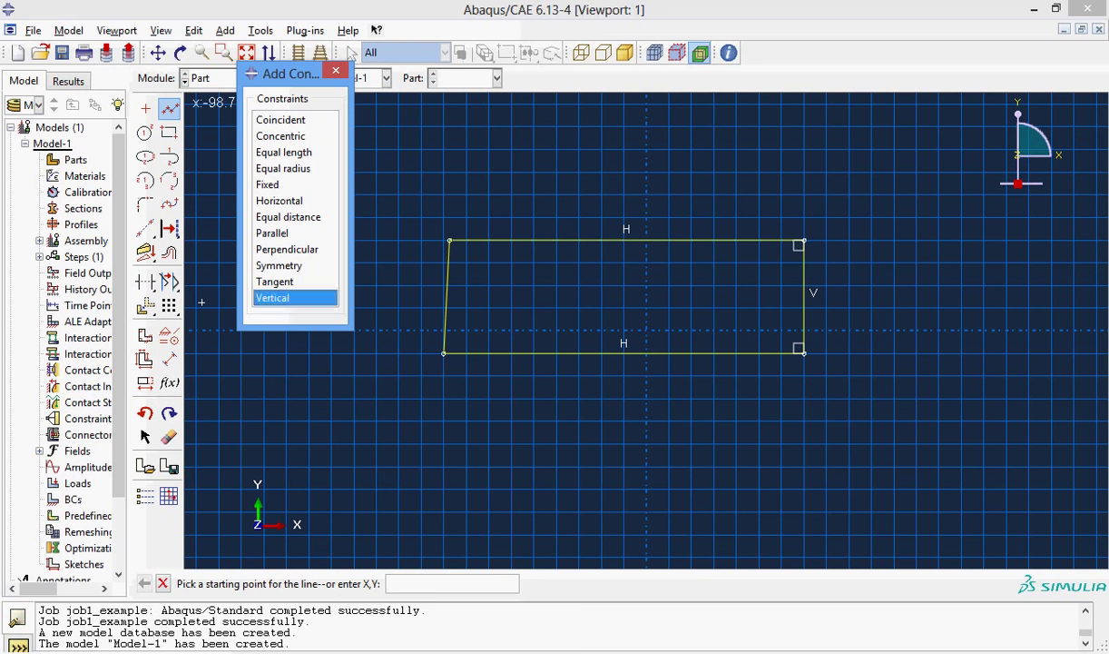
pyautogui.click(446, 297)
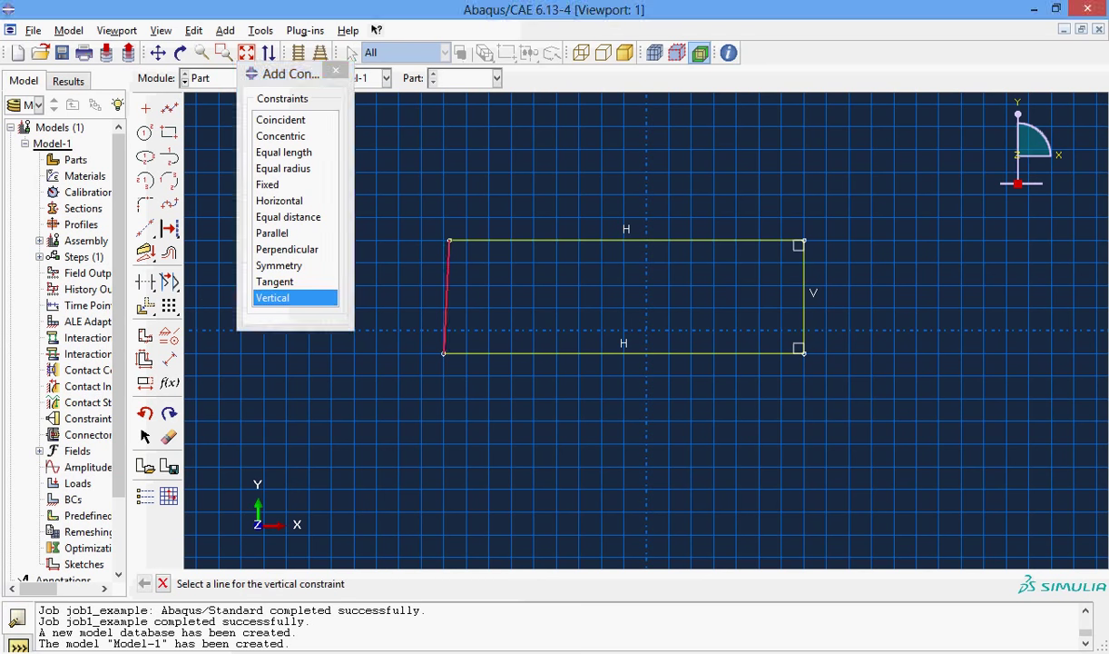
pyautogui.click(336, 71)
pyautogui.click(169, 360)
pyautogui.click(498, 352)
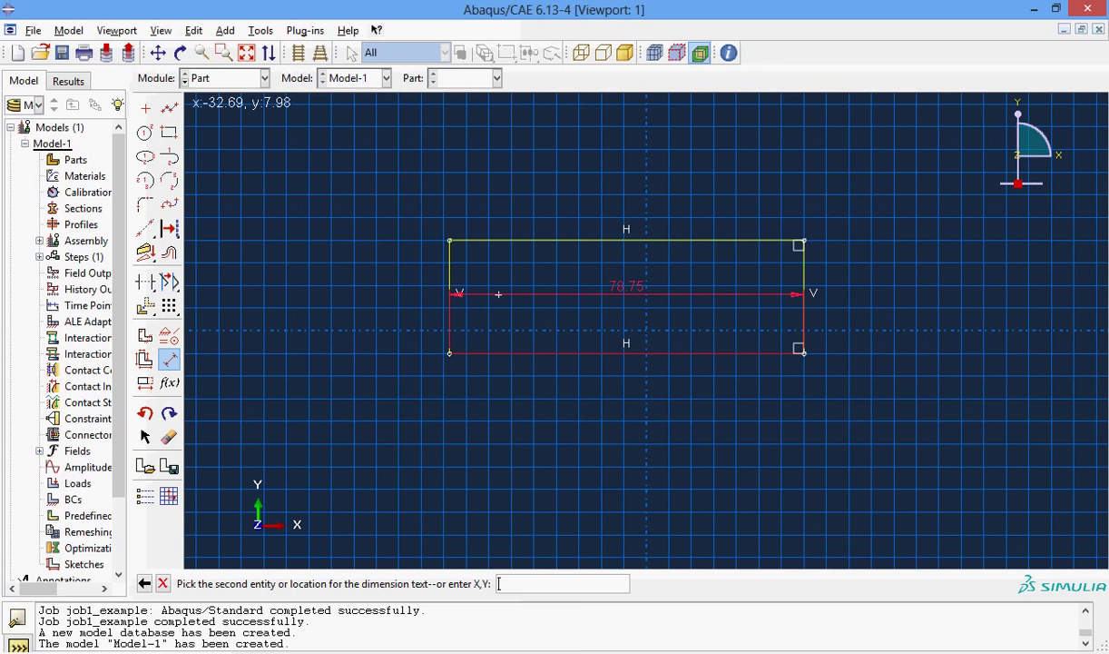
pyautogui.press('Escape')
# Dimension the profile's left vertical edge and set its height to 20
pyautogui.click(169, 359)
pyautogui.click(450, 295)
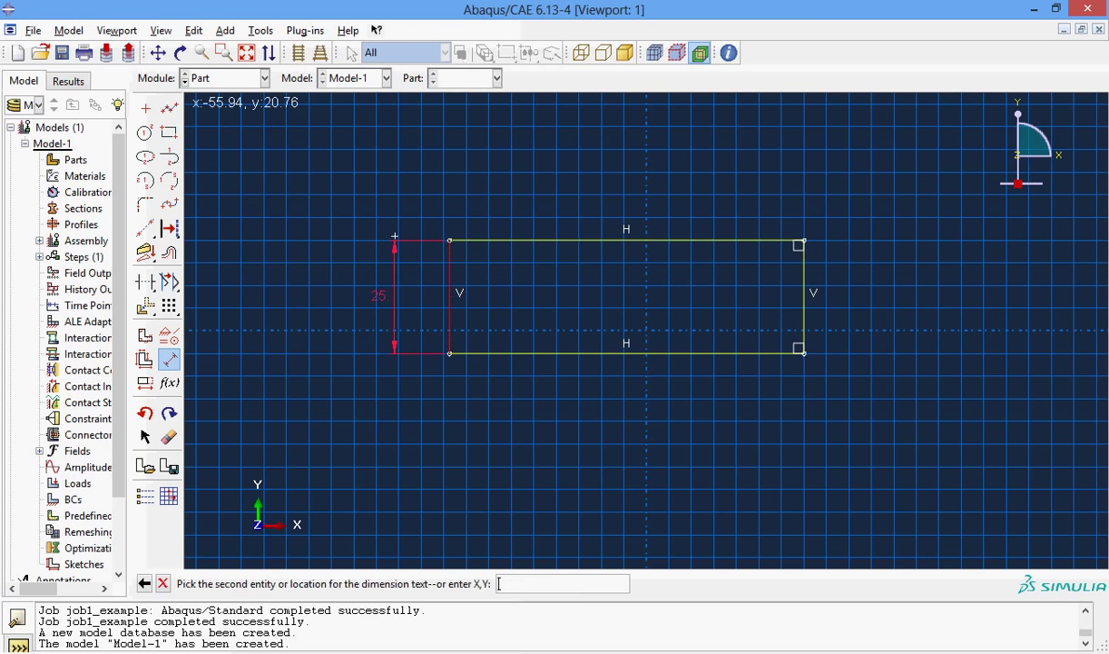
pyautogui.click(395, 238)
pyautogui.write('20')
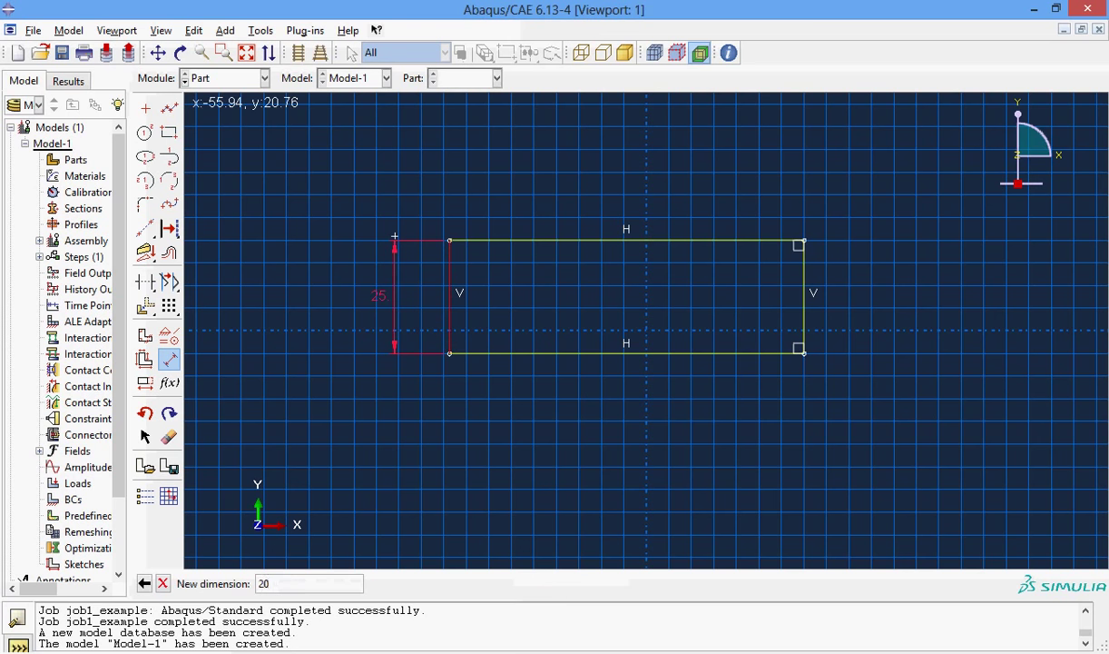
pyautogui.press('Return')
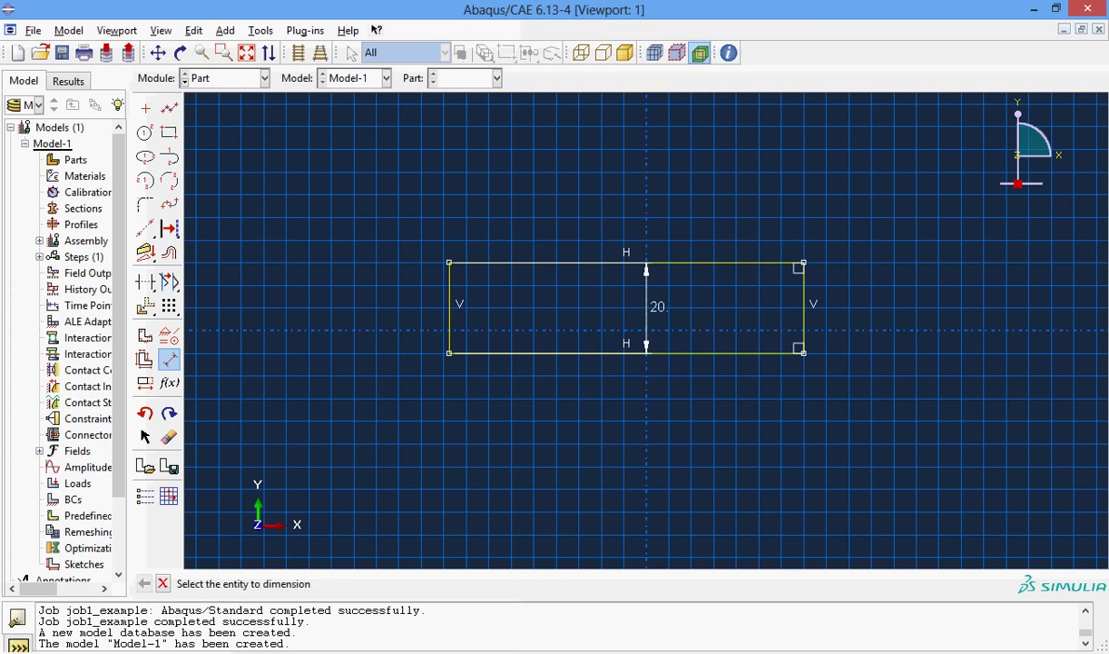
# Dimension the profile's top edge and set its length to 200
pyautogui.click(639, 262)
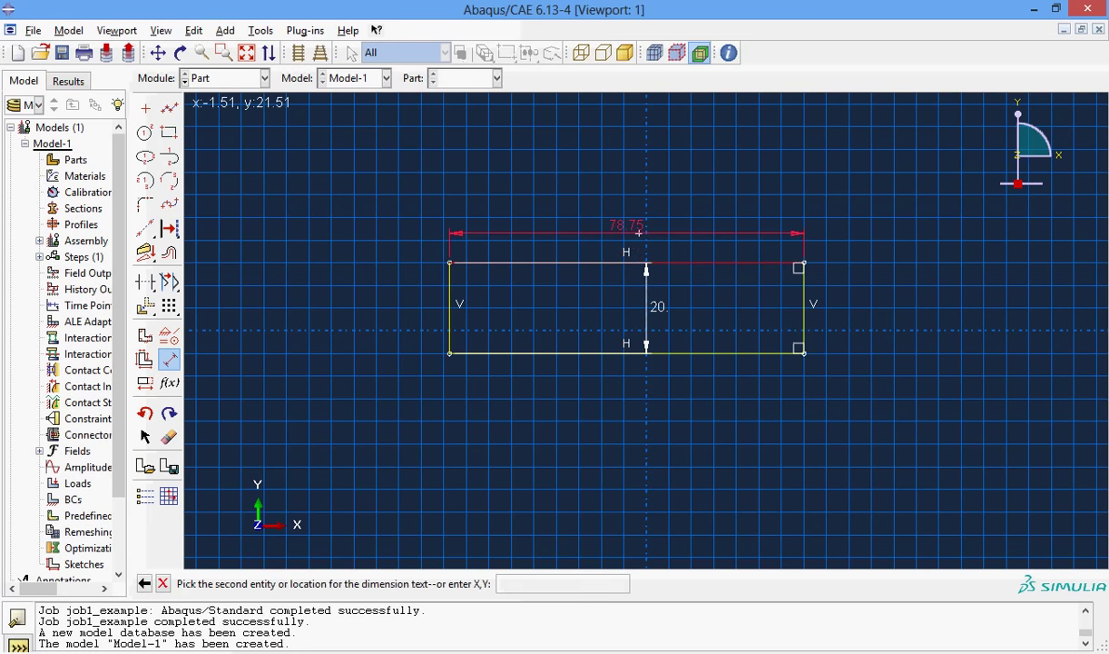
pyautogui.click(639, 232)
pyautogui.write('200')
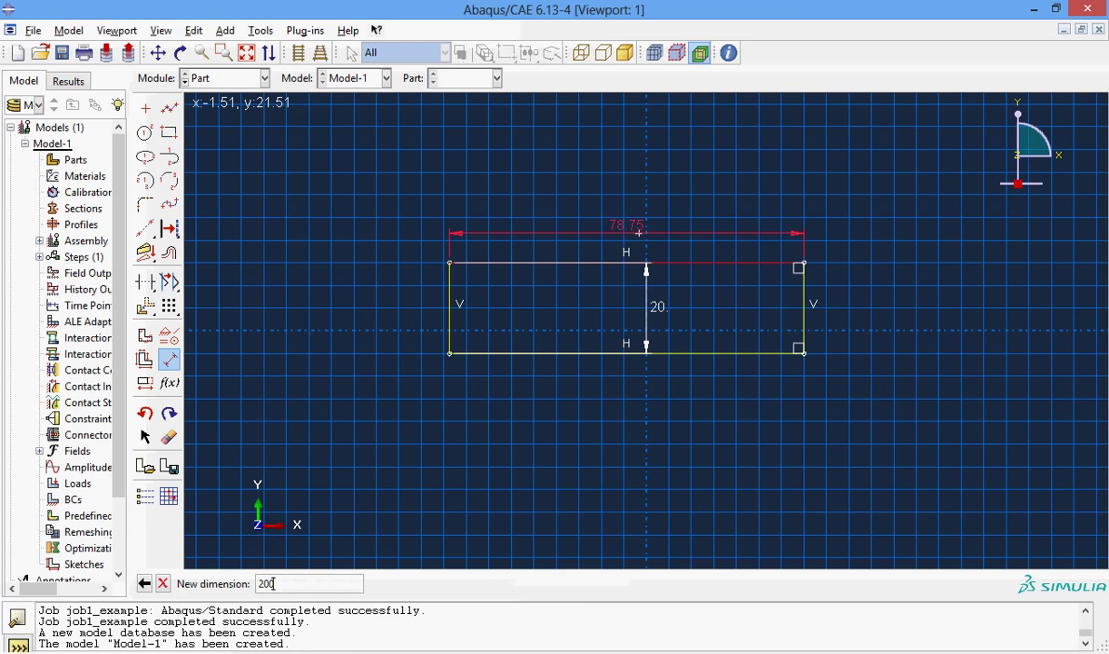
pyautogui.press('Return')
pyautogui.scroll(-2, 639, 233)
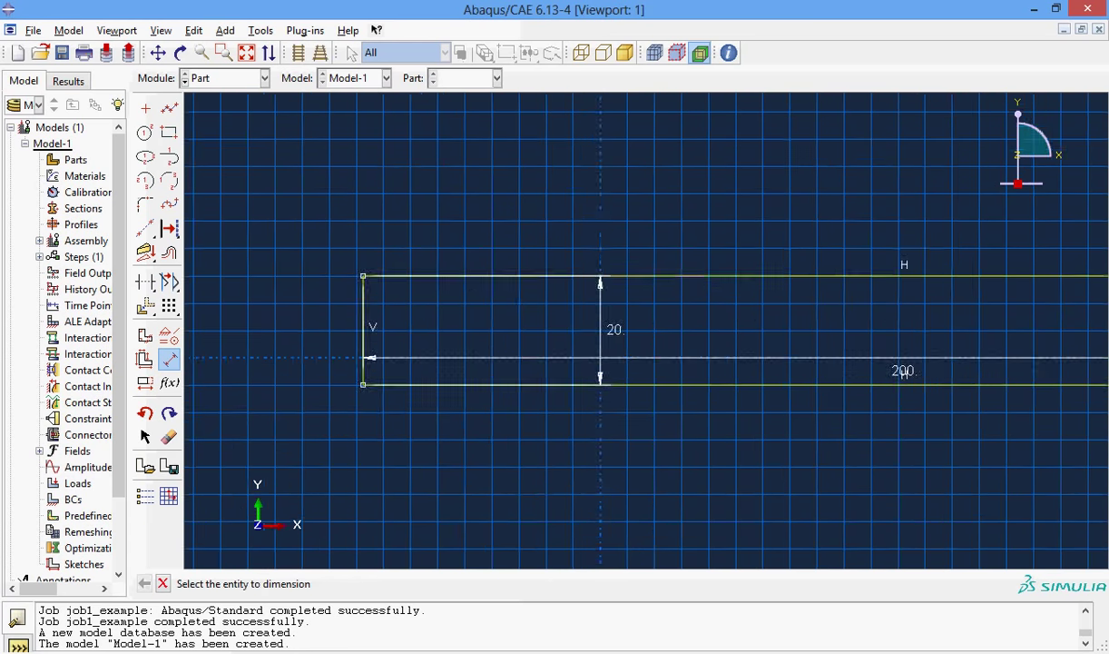
pyautogui.scroll(3, 639, 233)
pyautogui.press('Escape')
pyautogui.scroll(-1, 872, 344)
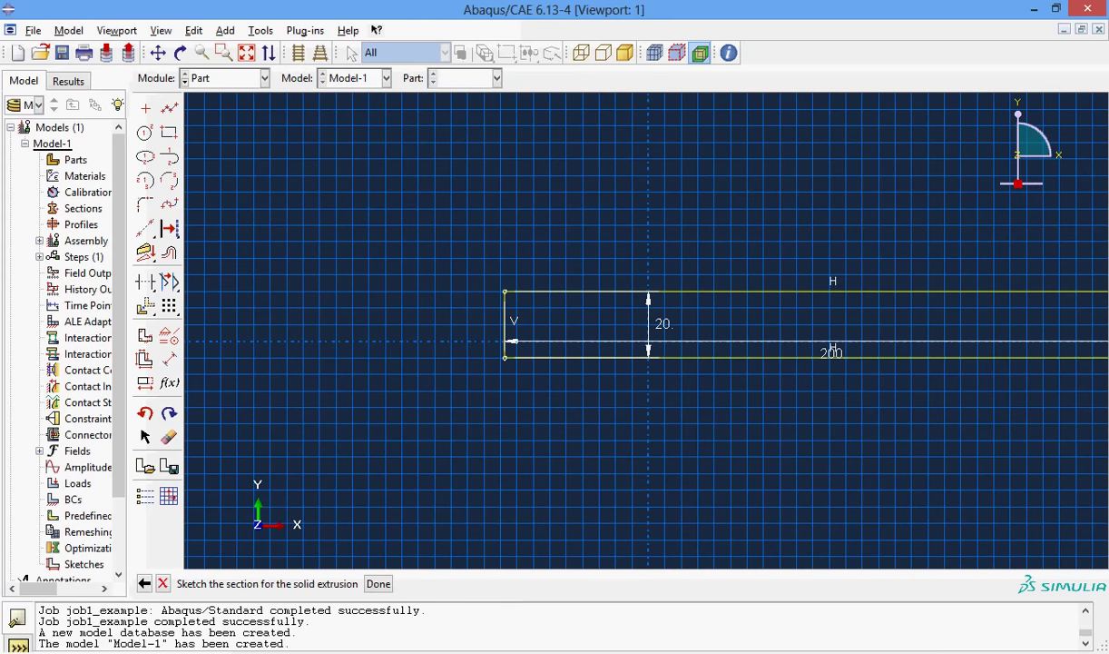
# Finish the section sketch and extrude it to a depth of 25
pyautogui.click(378, 583)
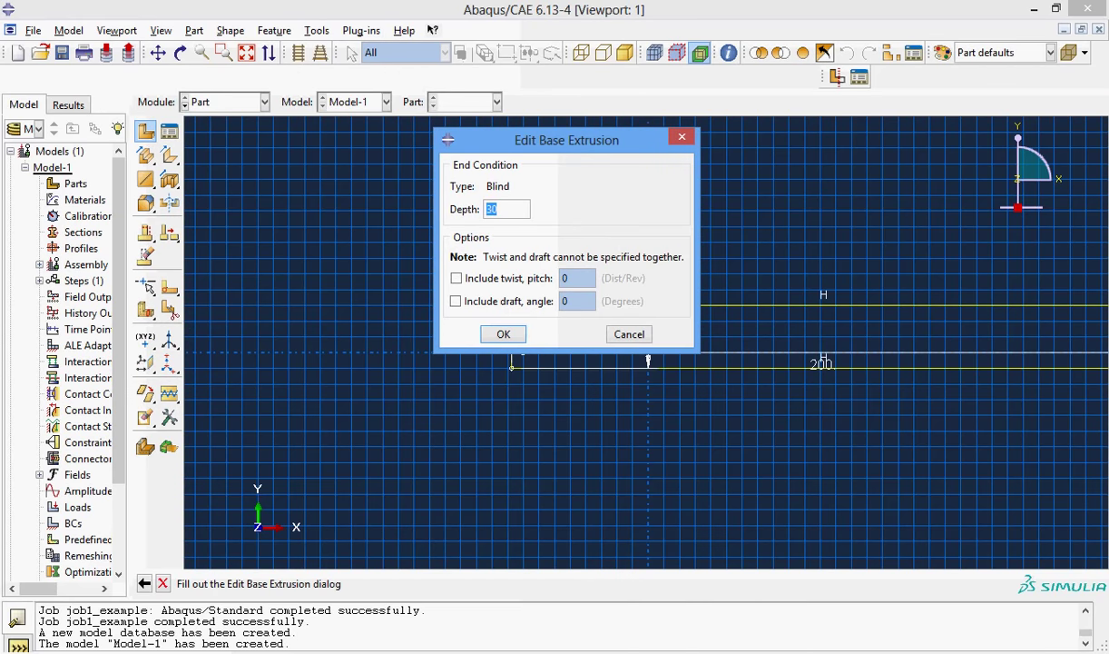
pyautogui.write('25')
pyautogui.press('Return')
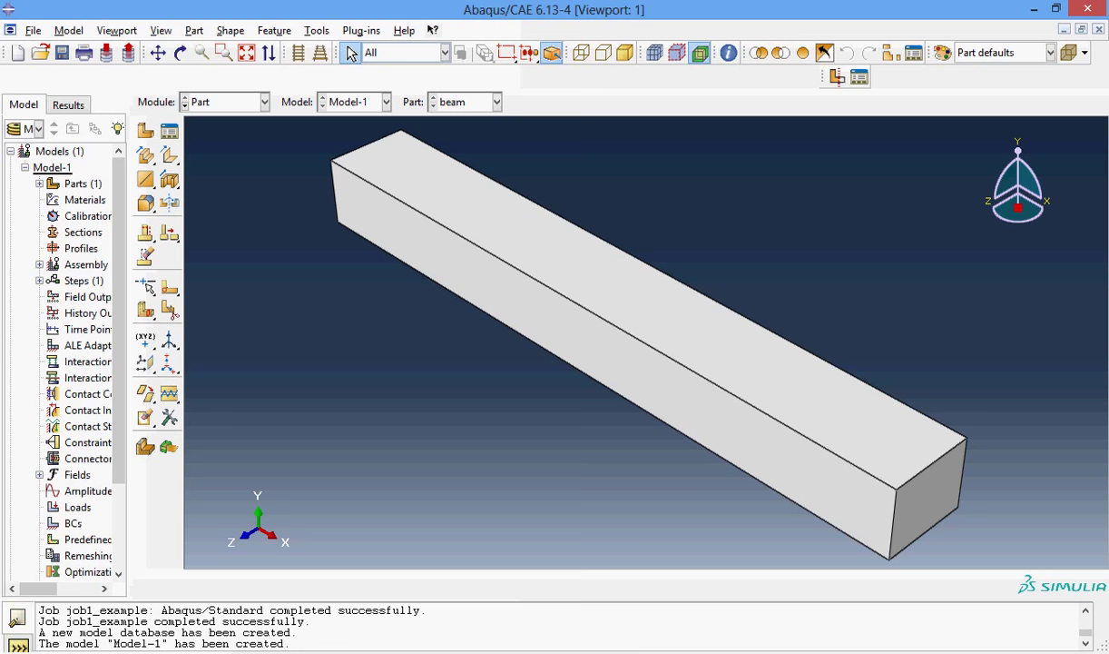
# In the Property module, create a material named steel with isotropic elastic behavior
pyautogui.click(253, 101)
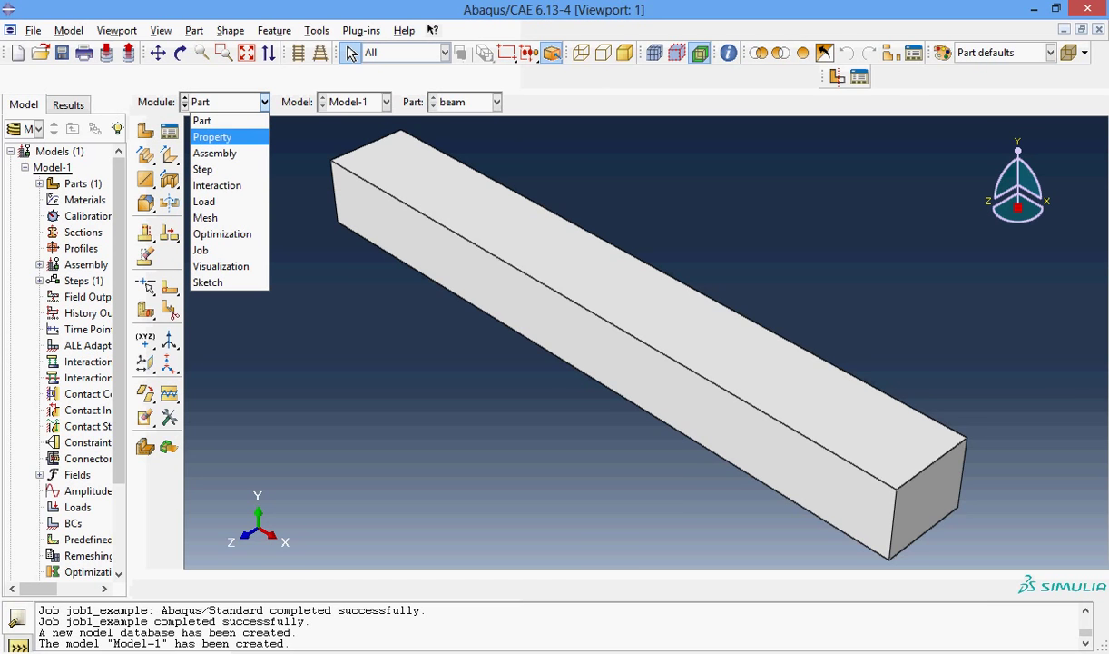
pyautogui.click(213, 136)
pyautogui.click(145, 130)
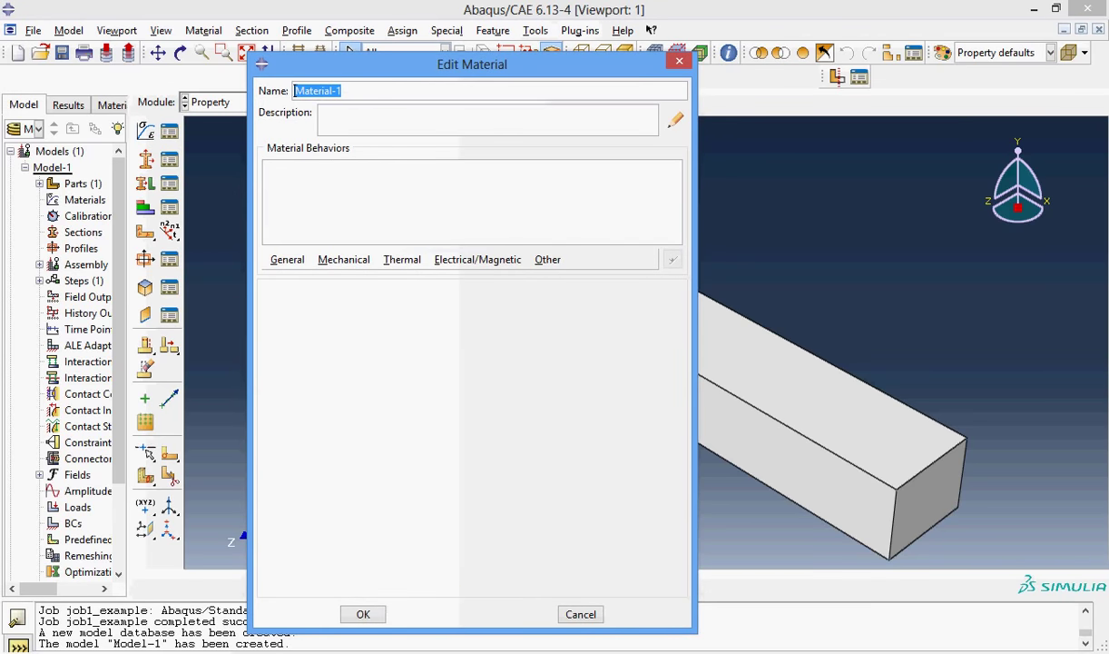
pyautogui.write('stel')
pyautogui.press('BackSpace')
pyautogui.write('el')
pyautogui.click(344, 260)
pyautogui.moveTo(363, 265)
pyautogui.click(544, 266)
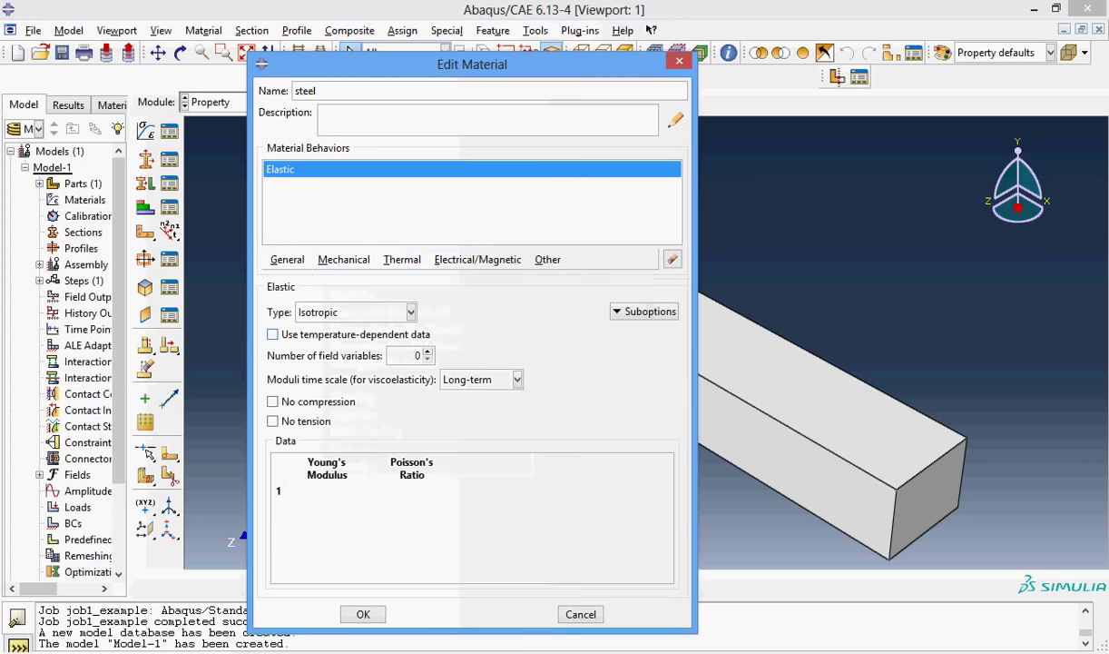
# Set the steel's Young's modulus to 200e3 and Poisson's ratio to 0.3, and save the material
pyautogui.click(303, 491)
pyautogui.write('200')
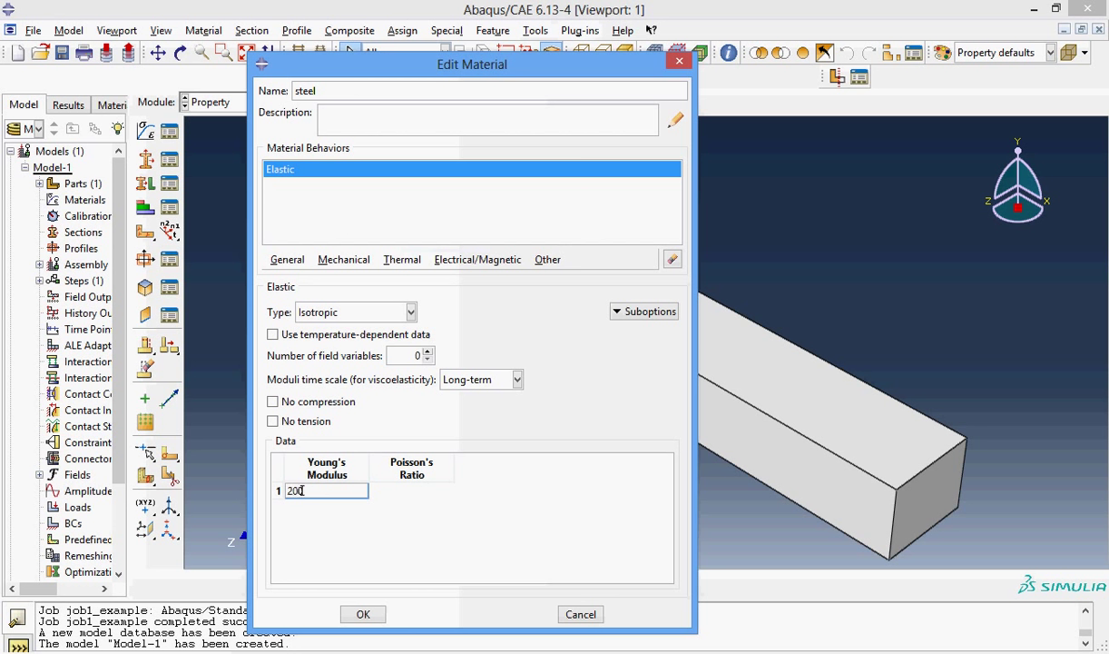
pyautogui.write('e3')
pyautogui.click(371, 491)
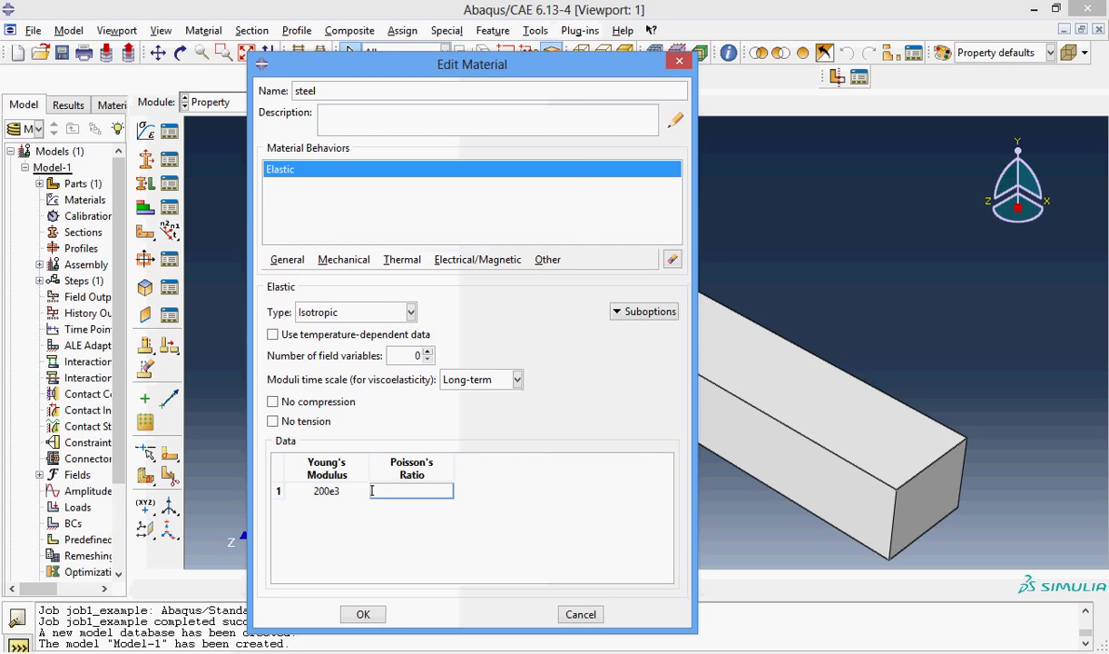
pyautogui.write('0.3')
pyautogui.click(363, 614)
# Create a solid homogeneous section named beamsection that uses the steel material
pyautogui.click(145, 159)
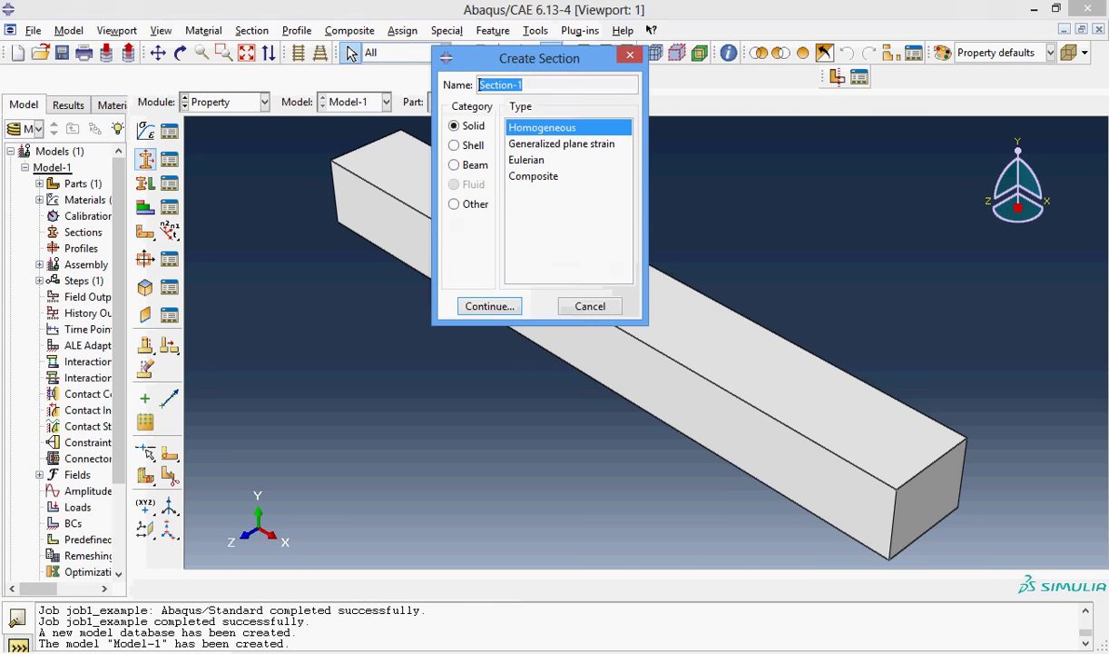
pyautogui.write('beam')
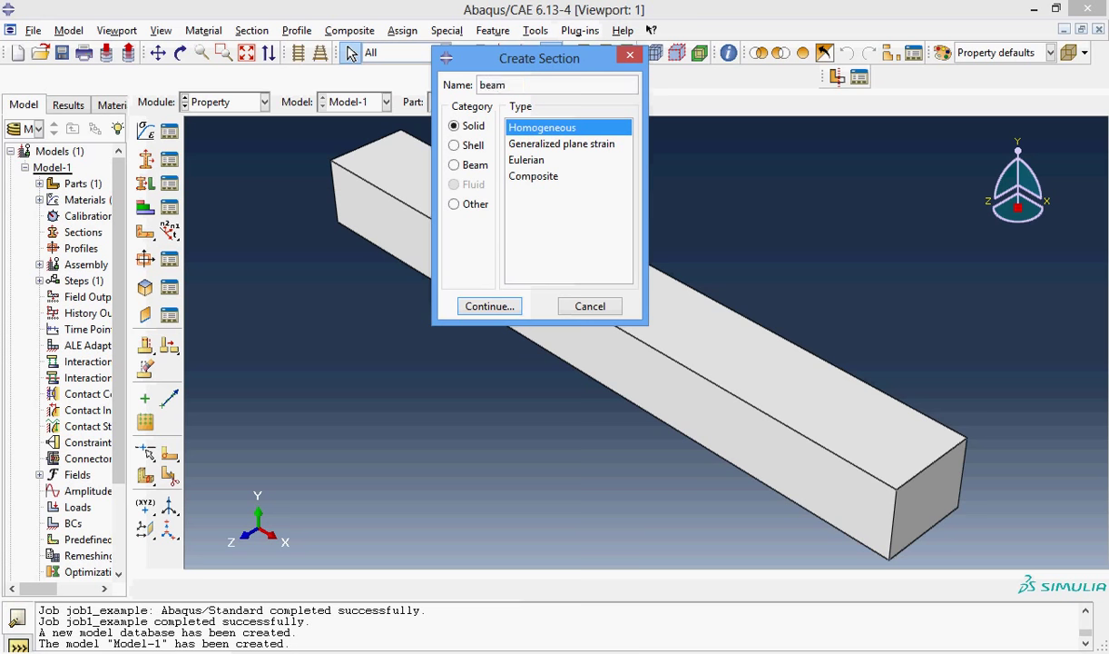
pyautogui.write('section')
pyautogui.click(489, 306)
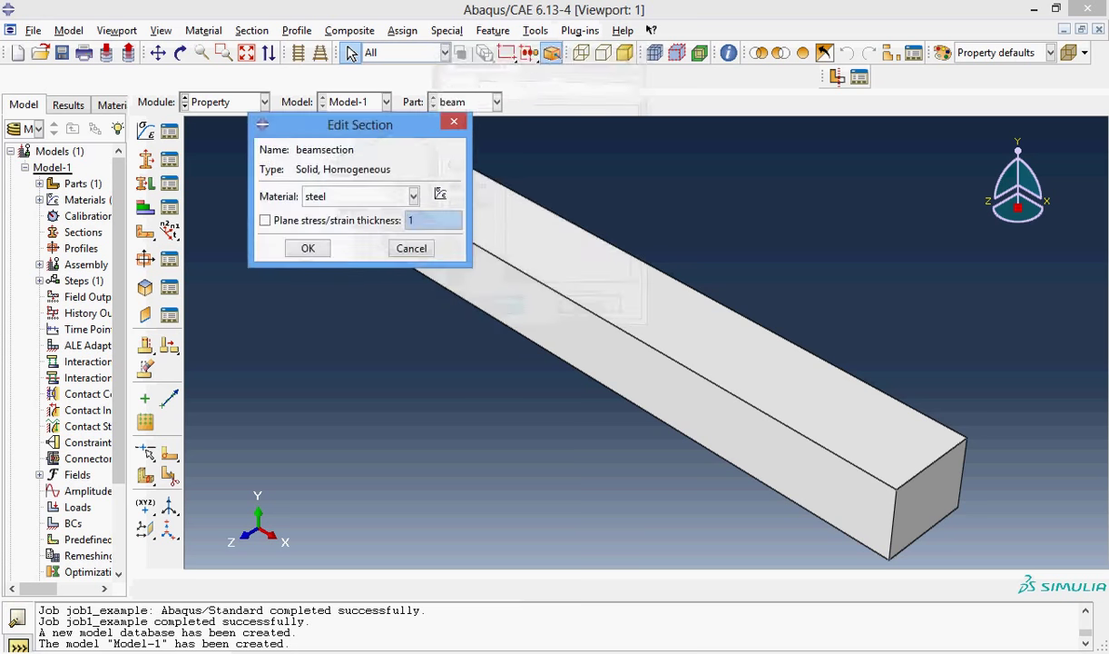
pyautogui.click(308, 248)
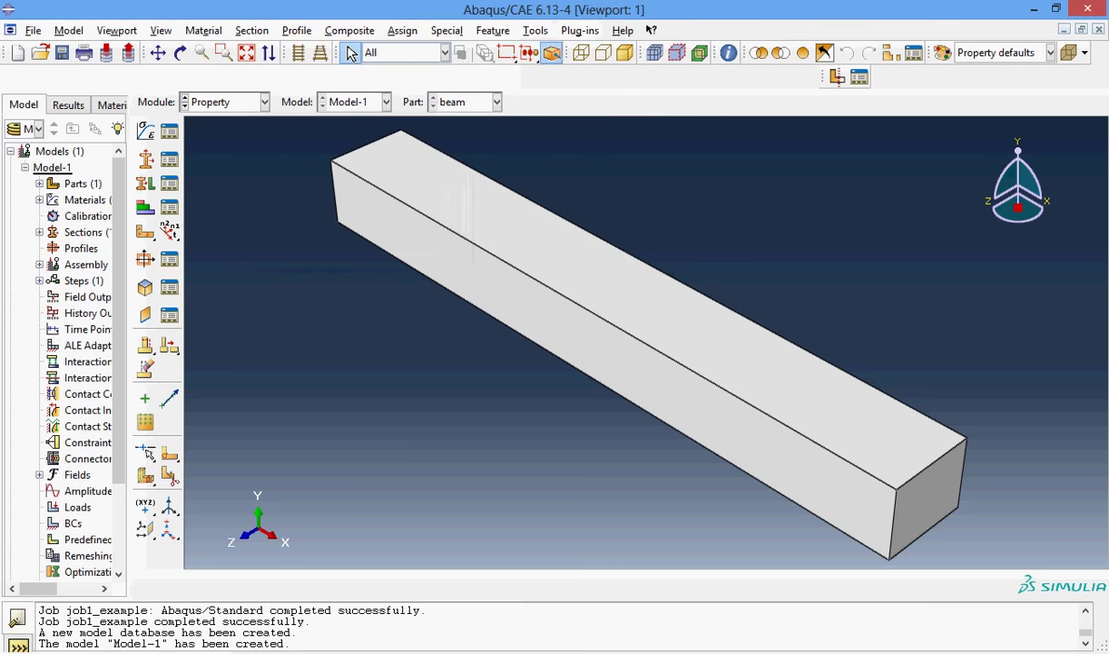
# Assign the beamsection section to the entire beam
pyautogui.click(145, 183)
pyautogui.keyDown('ctrl'); pyautogui.keyDown('alt'); pyautogui.moveTo(760, 386); pyautogui.dragTo(439, 386, button='right'); pyautogui.keyUp('alt'); pyautogui.keyUp('ctrl')
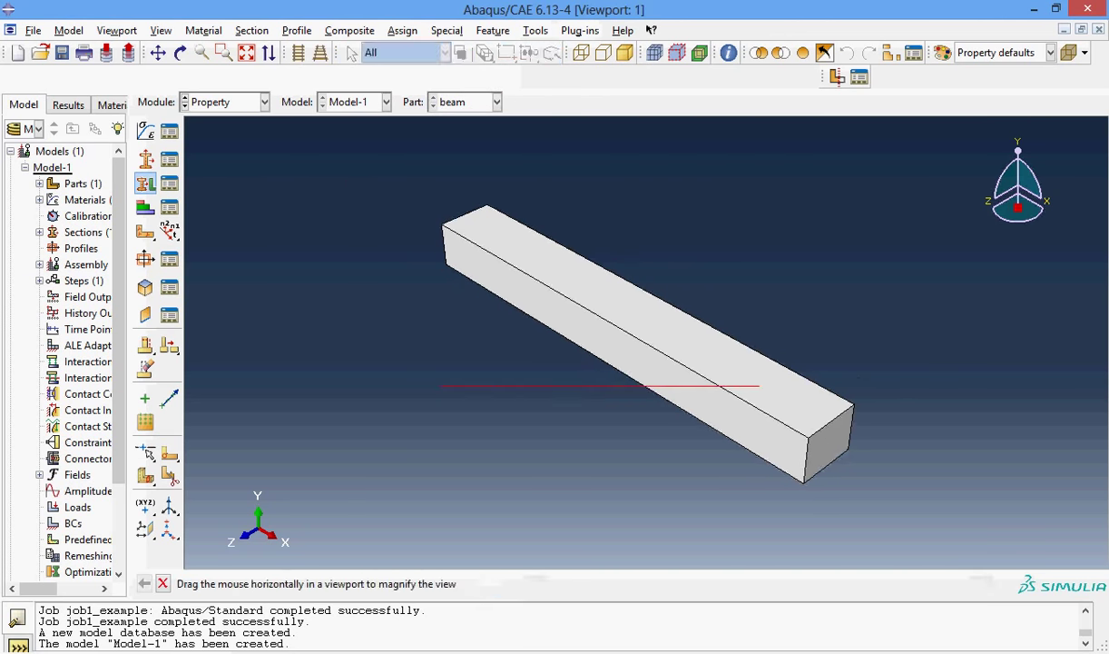
pyautogui.moveTo(379, 158); pyautogui.dragTo(927, 500)
pyautogui.click(536, 584)
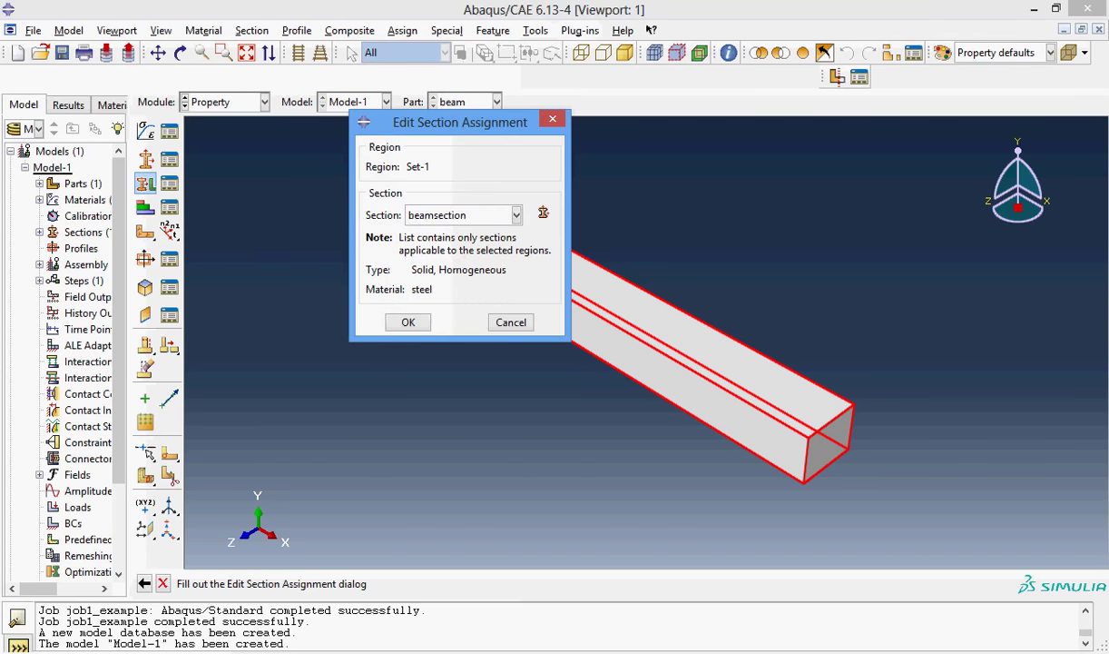
pyautogui.click(408, 321)
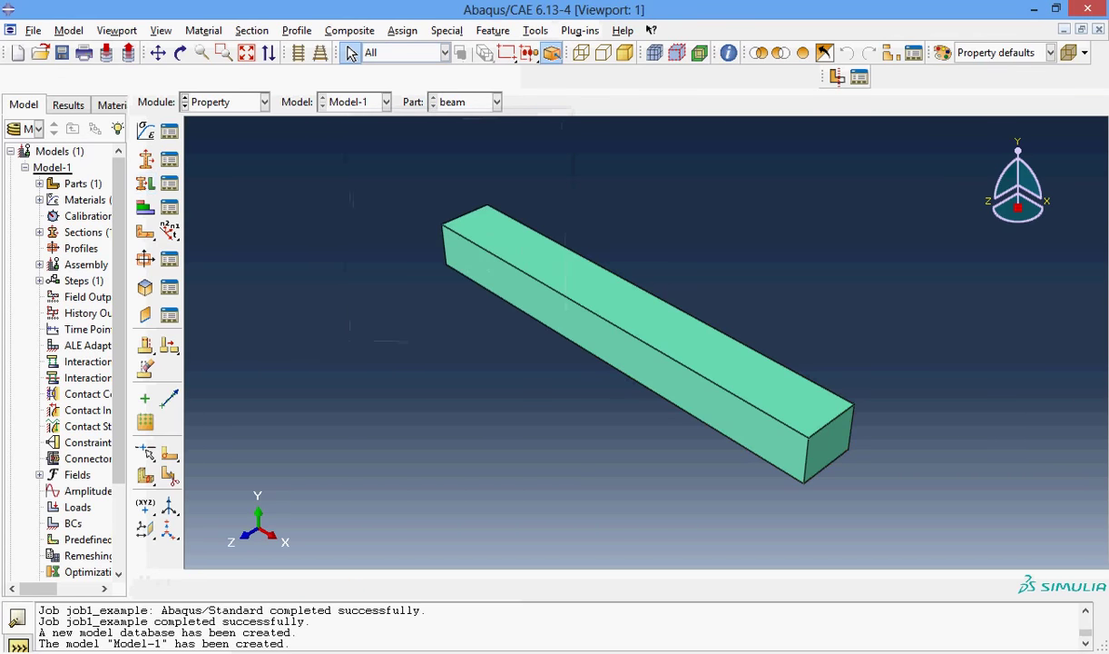
# In the Assembly module, create a dependent instance of the beam part
pyautogui.click(227, 102)
pyautogui.click(218, 151)
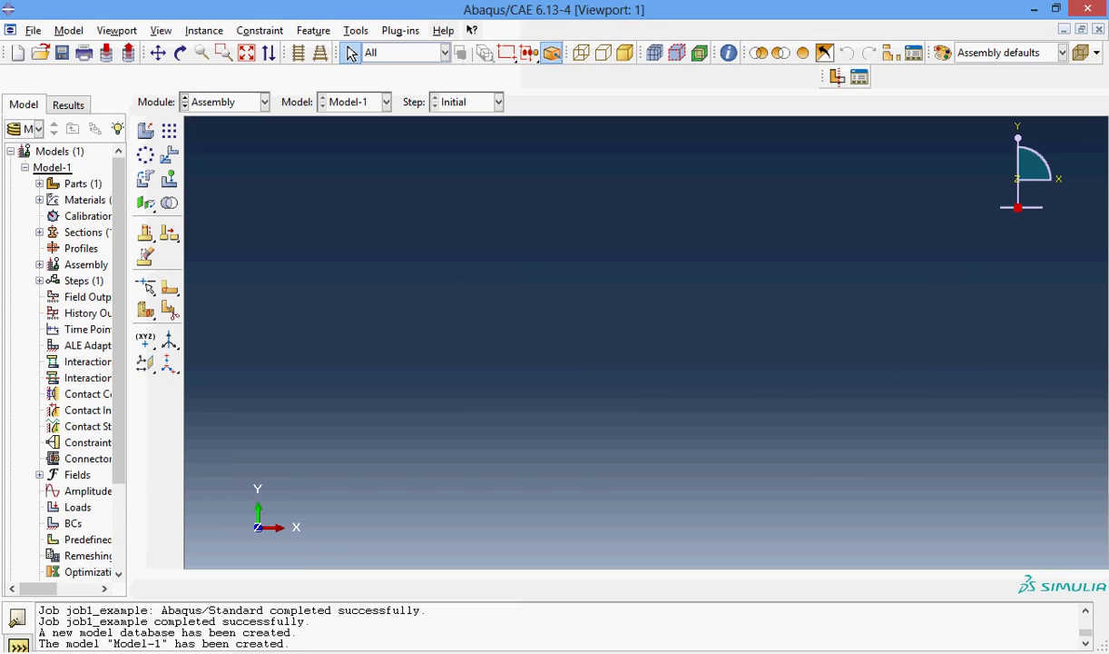
pyautogui.click(145, 130)
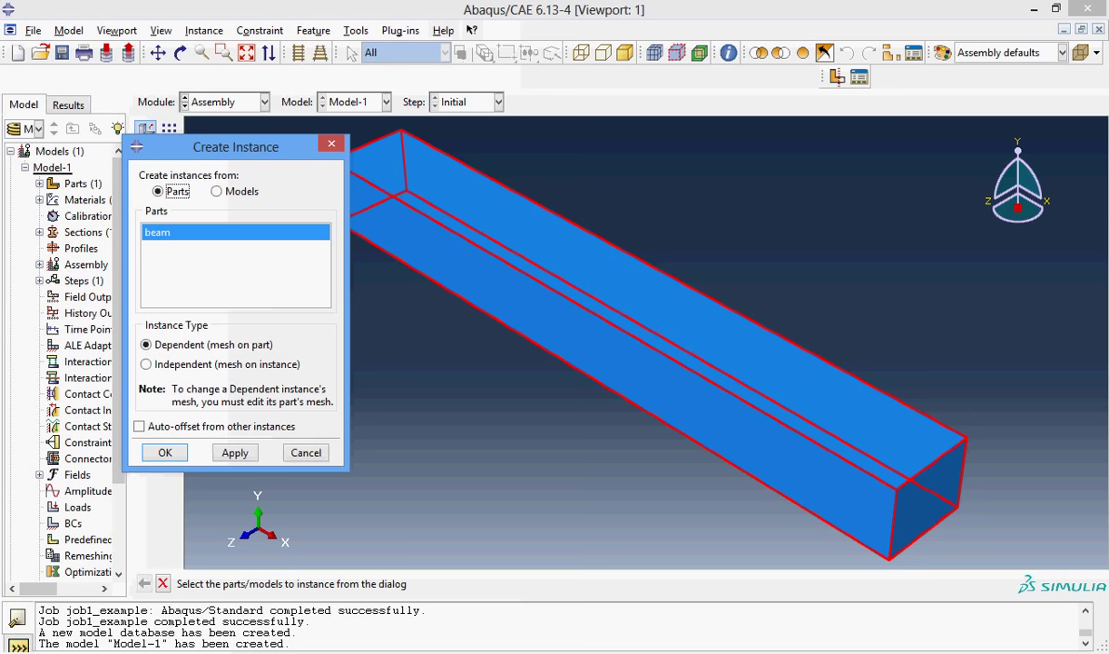
pyautogui.click(166, 452)
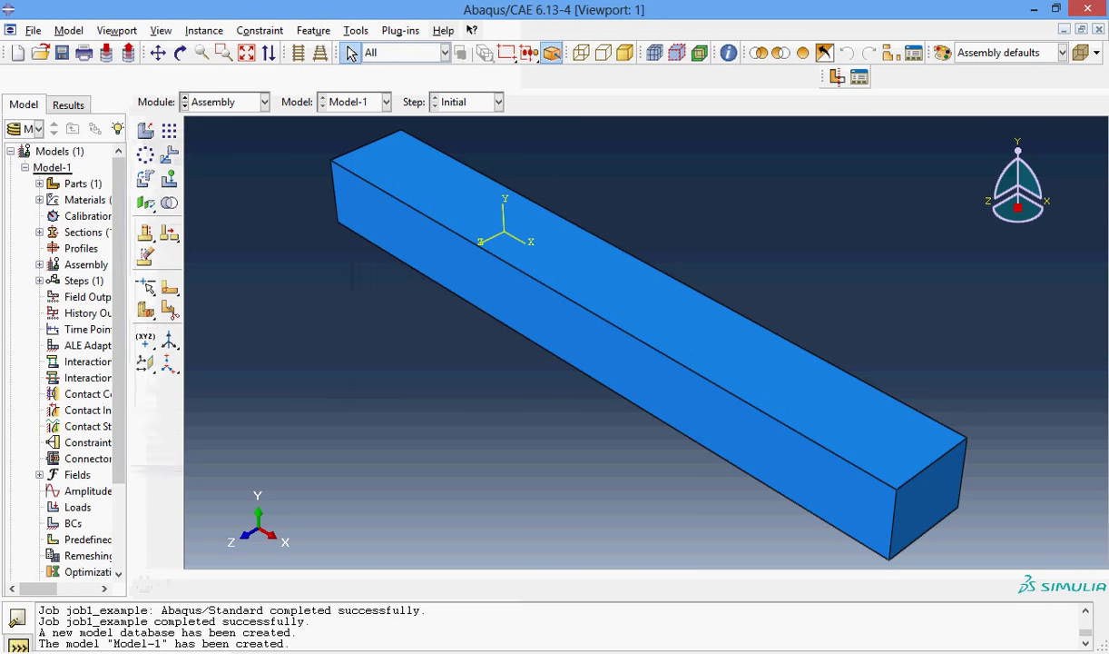
# In the Step module, create a Static, General step named beam after the Initial step, keeping the default time and increment settings
pyautogui.click(264, 102)
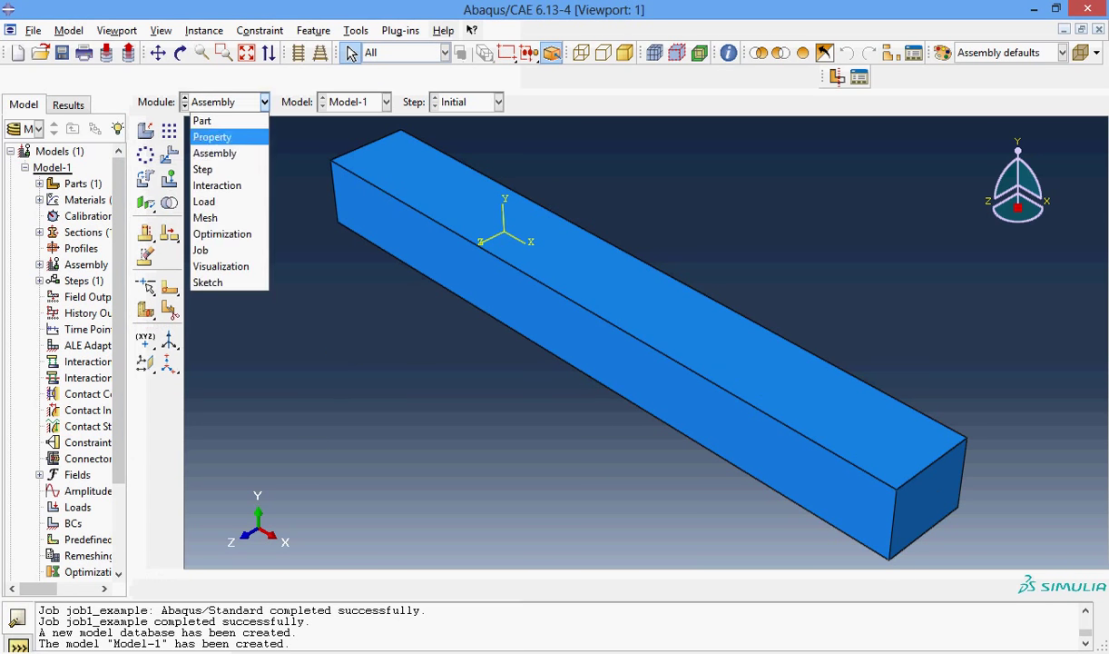
pyautogui.click(209, 170)
pyautogui.click(170, 132)
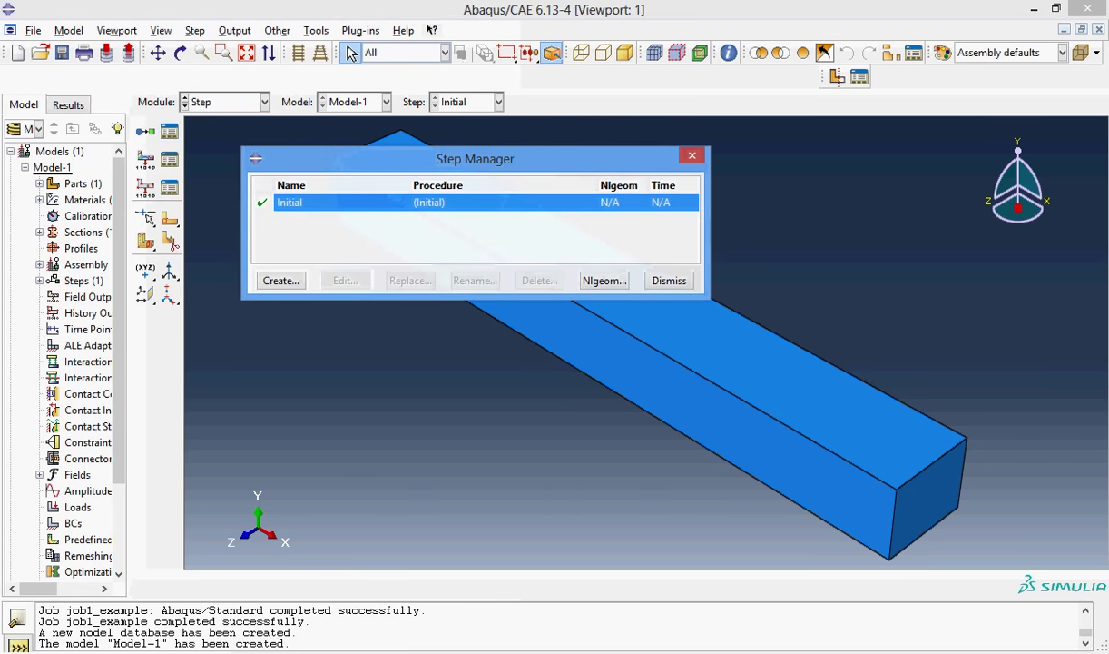
pyautogui.click(281, 281)
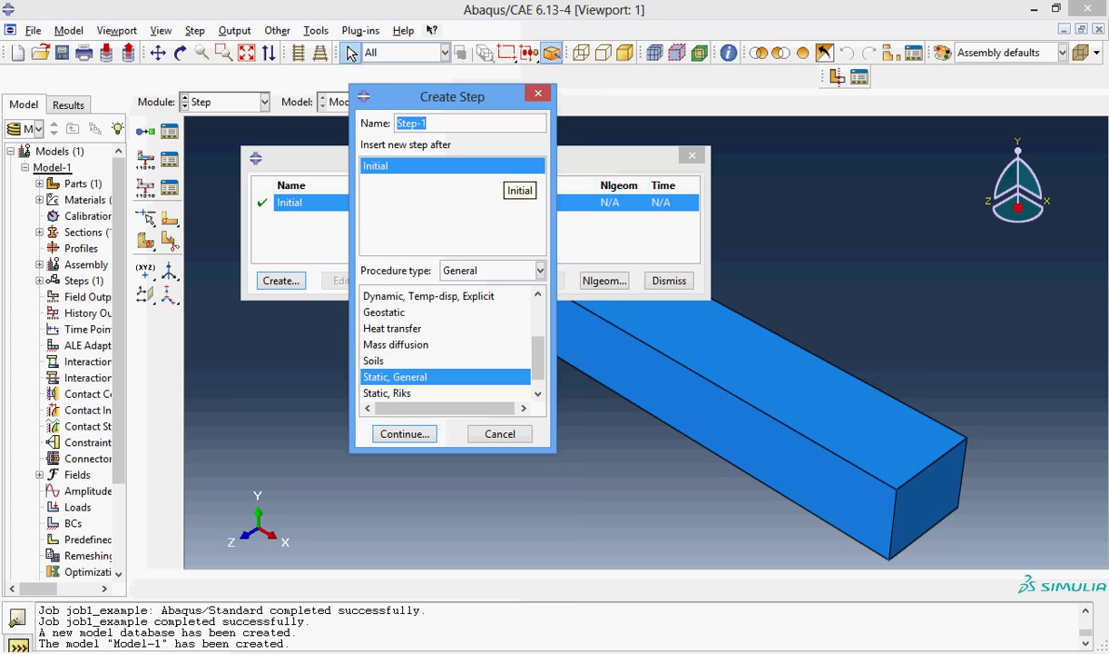
pyautogui.write('beam')
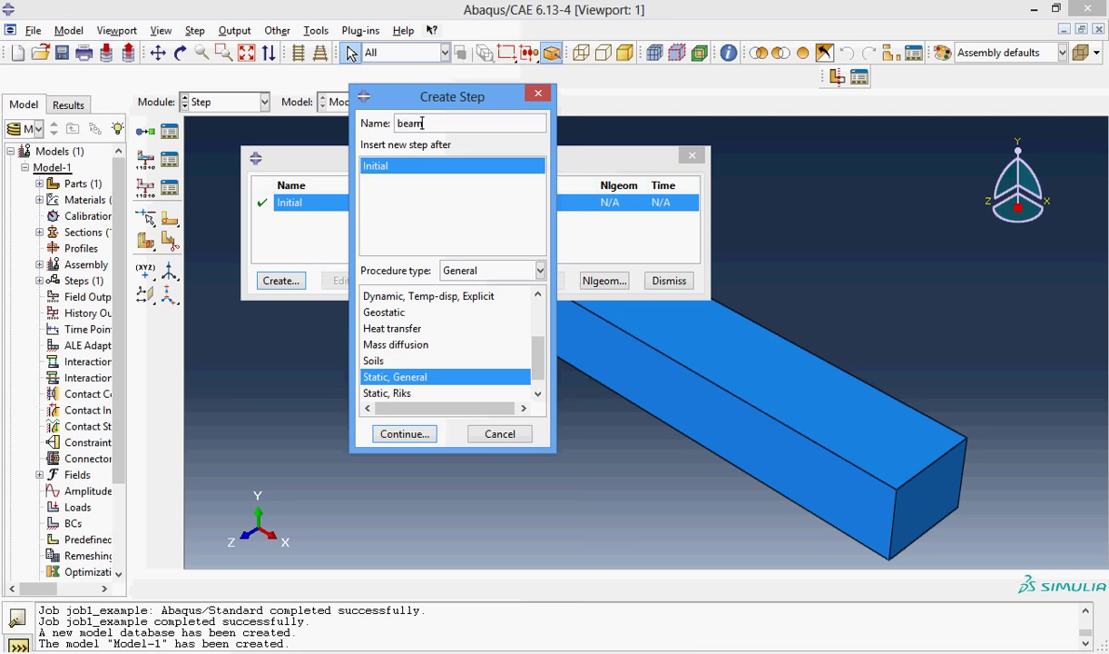
pyautogui.click(405, 434)
pyautogui.click(355, 101)
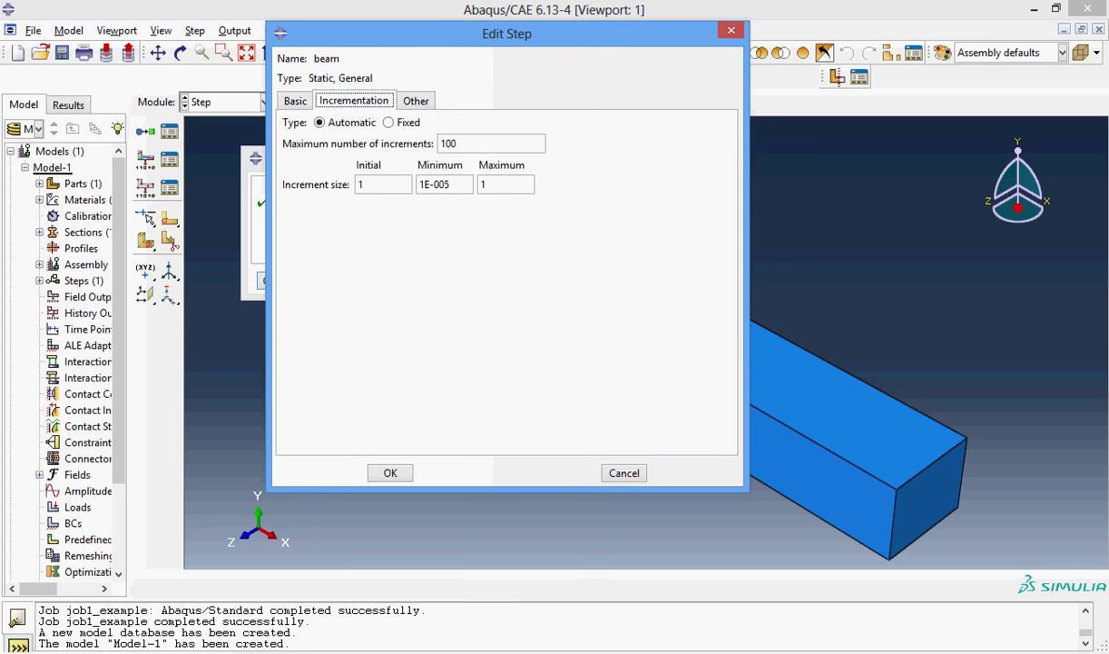
pyautogui.hotkey('ctrl', 'Tab')
pyautogui.hotkey('ctrl', 'shift', 'Tab')
pyautogui.hotkey('ctrl', 'shift', 'Tab')
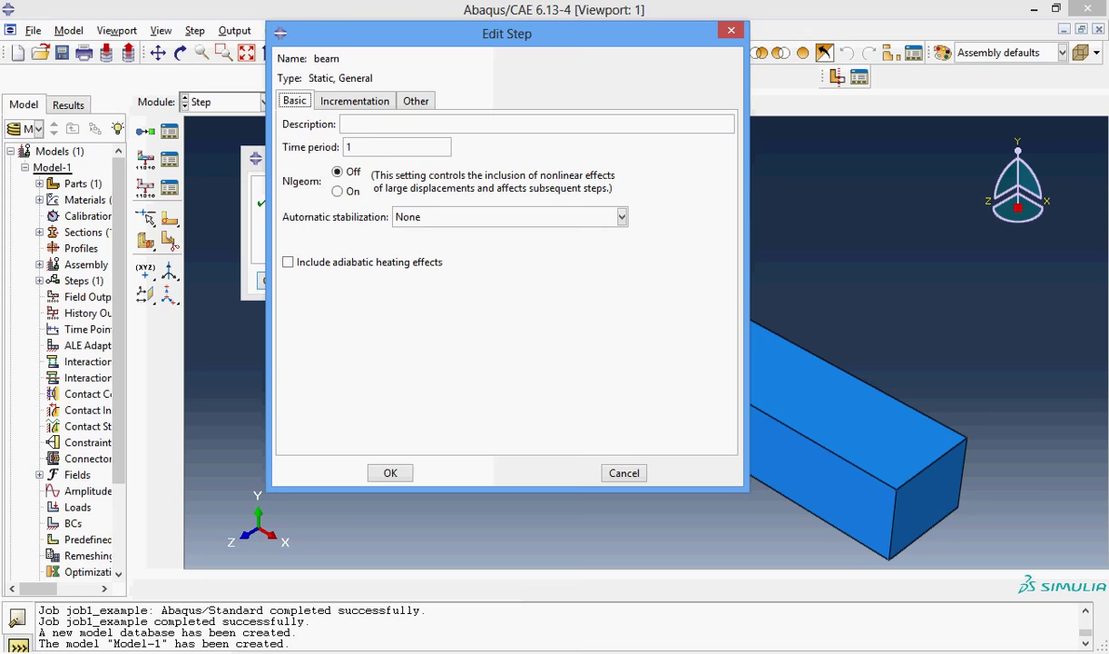
pyautogui.click(391, 472)
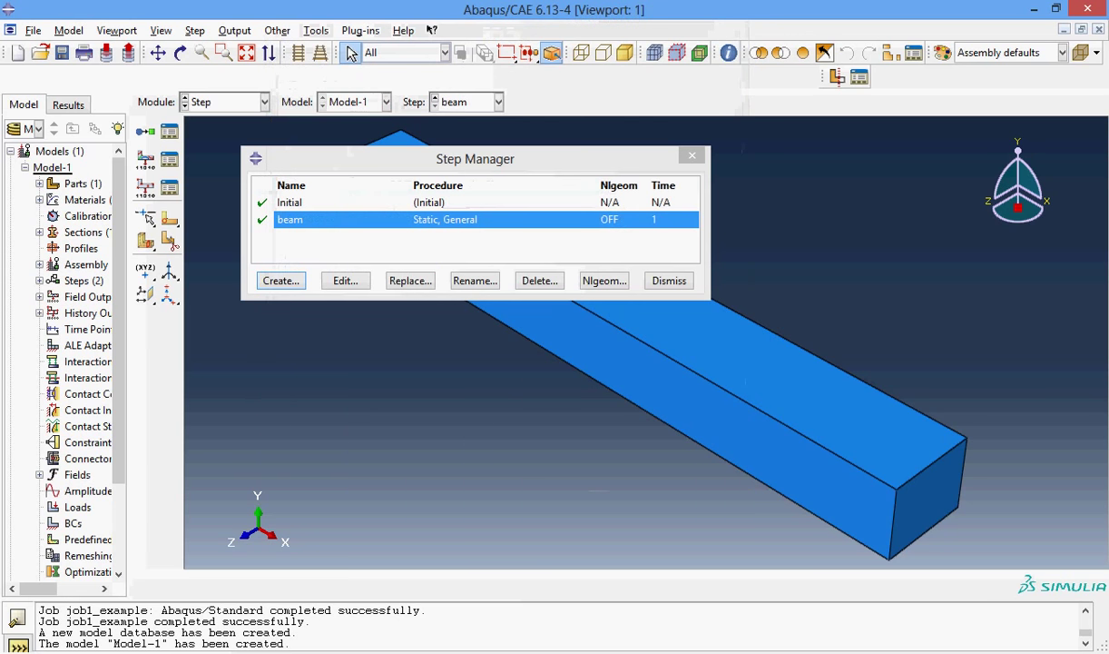
pyautogui.click(669, 280)
# In the Load module, create a uniform pressure load named pressure with magnitude 0.5 on the beam's upper face
pyautogui.click(264, 101)
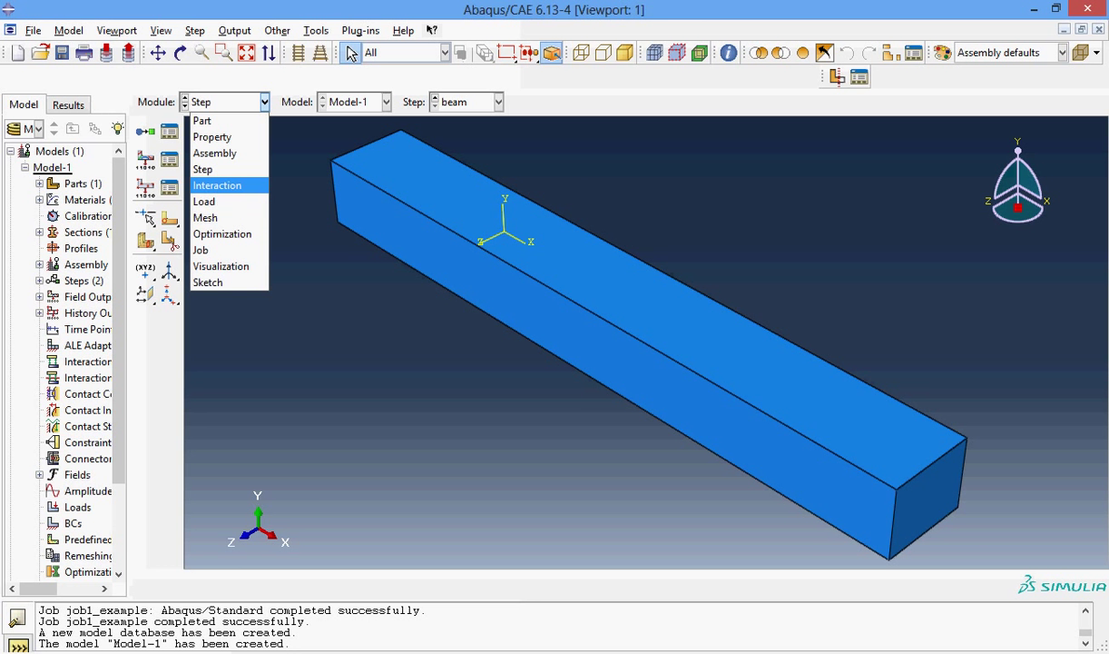
pyautogui.click(204, 202)
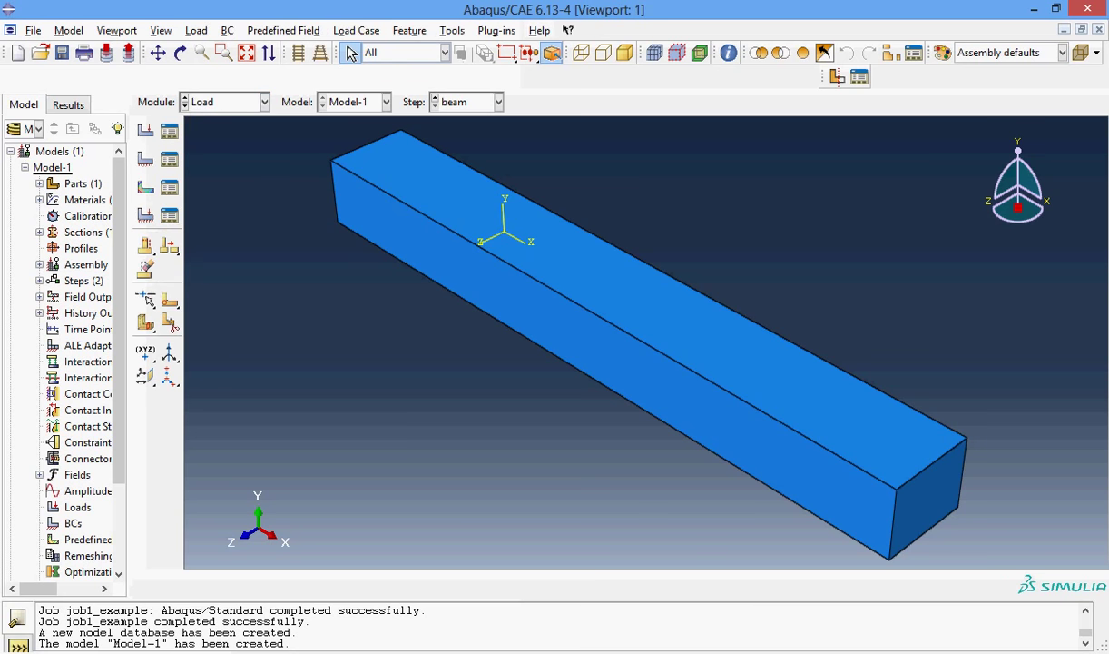
pyautogui.click(145, 130)
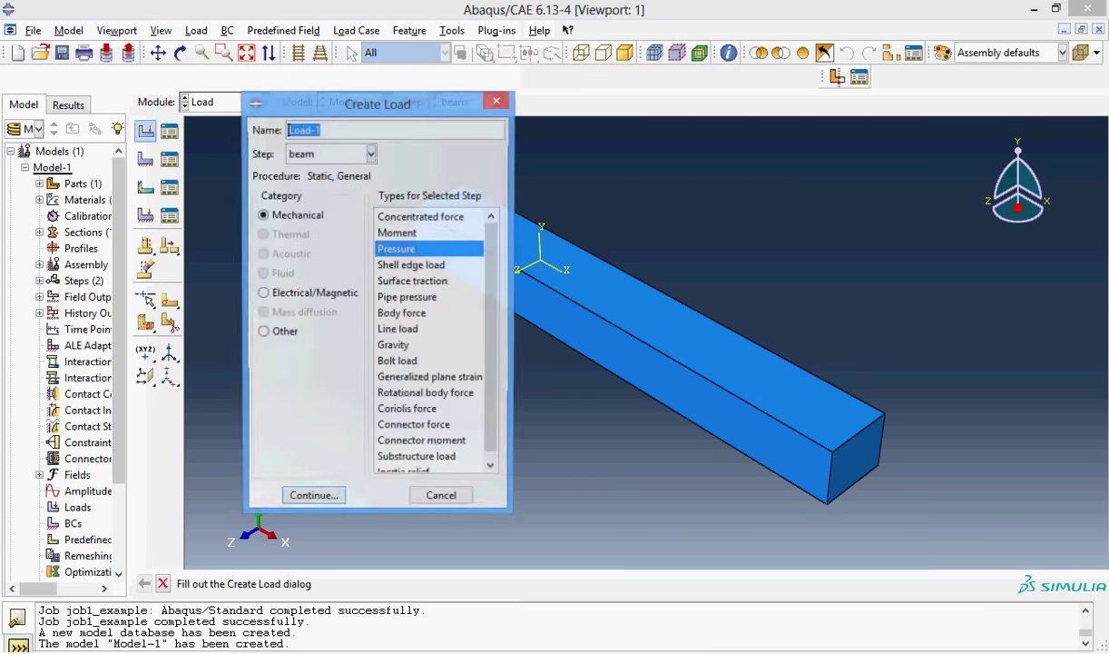
pyautogui.write('pressure')
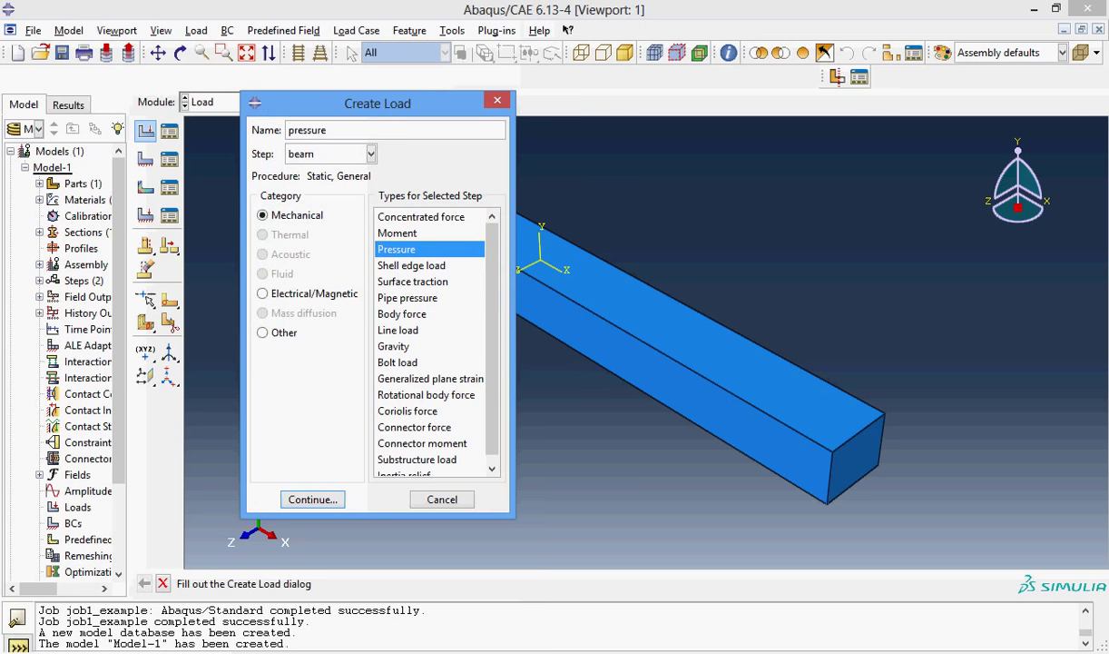
pyautogui.click(312, 499)
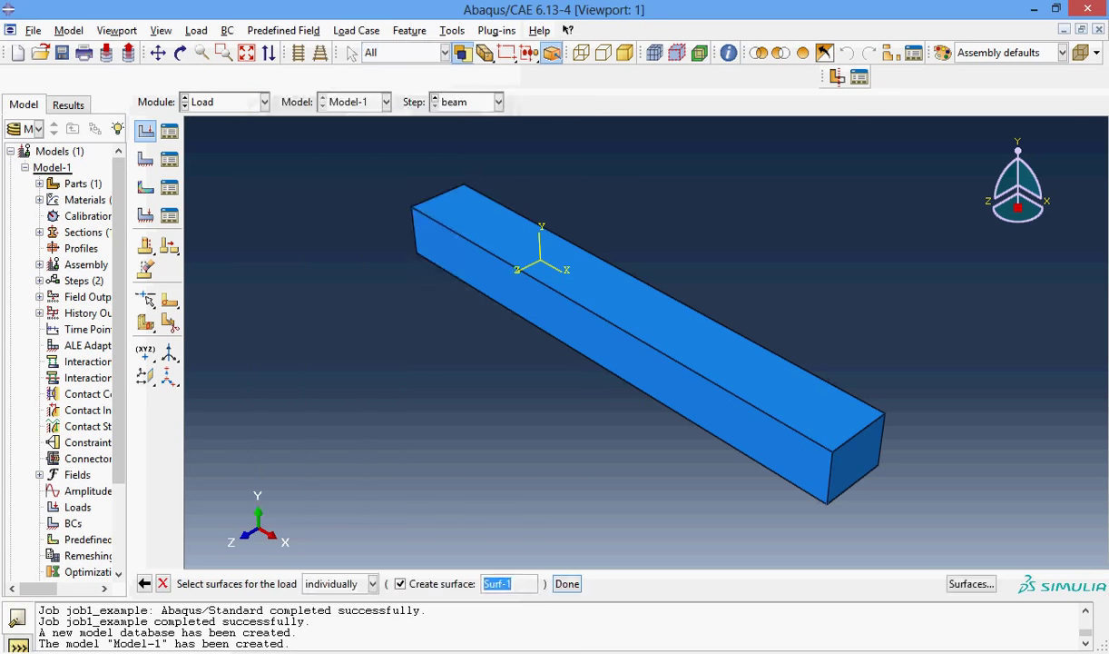
pyautogui.click(649, 314)
pyautogui.click(567, 584)
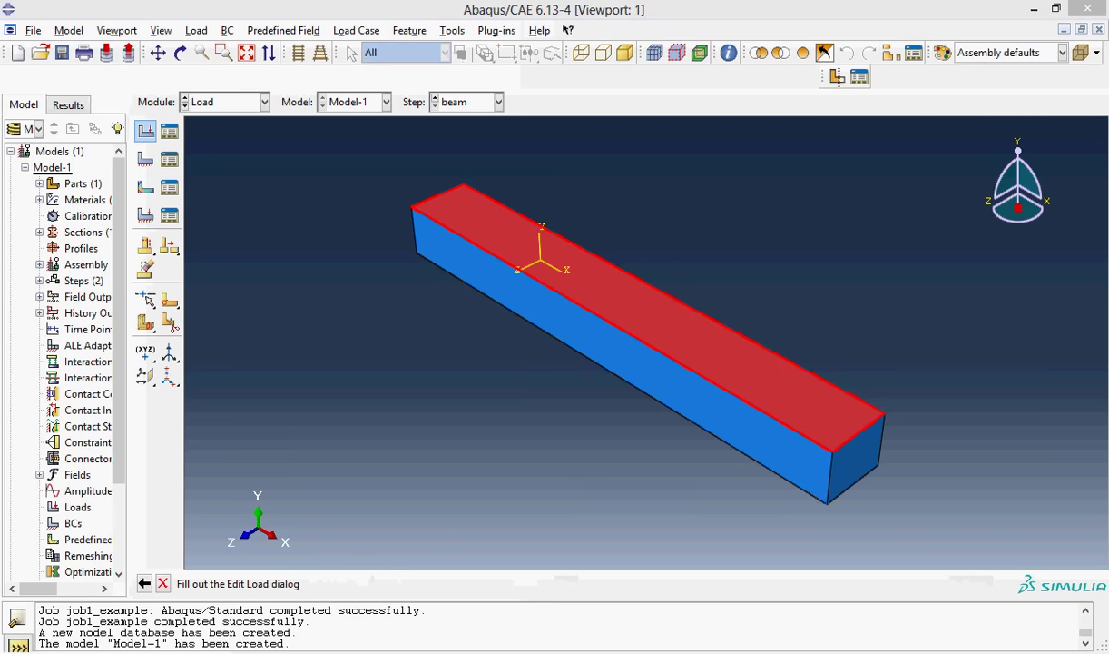
pyautogui.click(127, 254)
pyautogui.click(127, 258)
pyautogui.write('0.5')
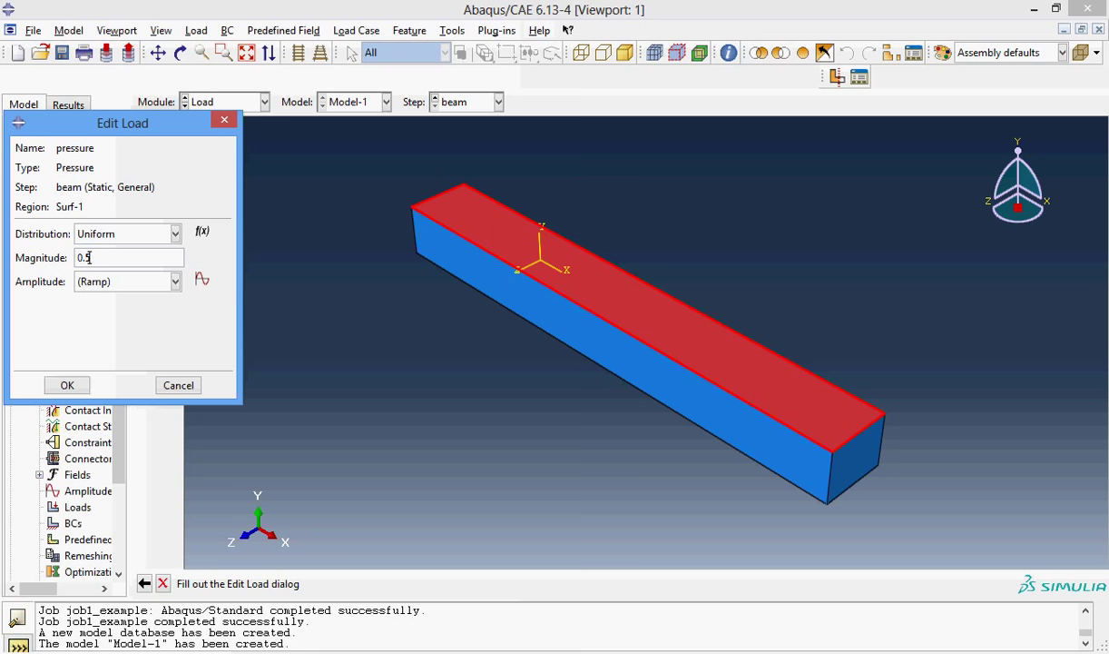
pyautogui.click(68, 385)
# Create an ENCASTRE boundary condition named fixed on the beam's end face at the negative X end
pyautogui.keyDown('ctrl'); pyautogui.keyDown('alt'); pyautogui.moveTo(581, 363); pyautogui.dragTo(690, 336); pyautogui.keyUp('alt'); pyautogui.keyUp('ctrl')
pyautogui.click(145, 158)
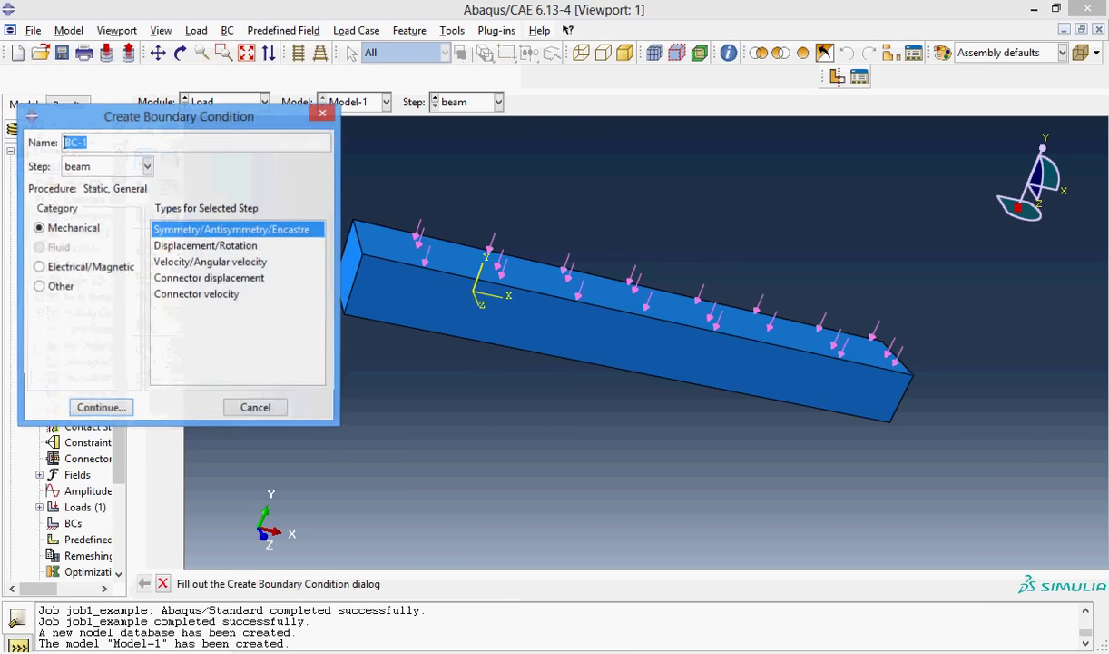
pyautogui.write('fixed')
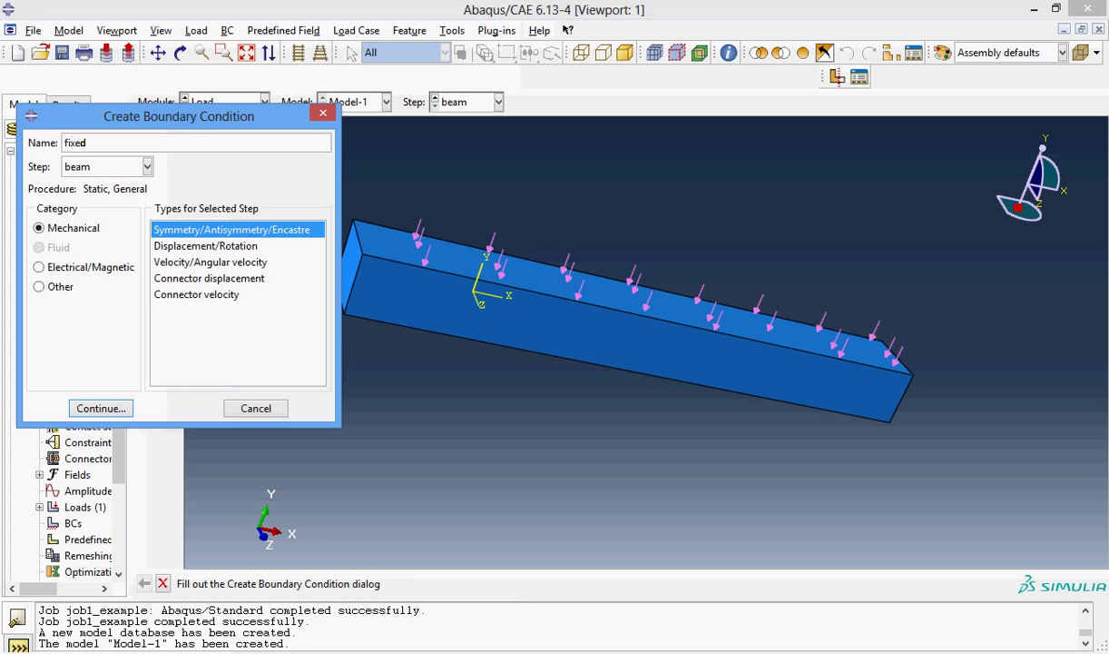
pyautogui.click(100, 408)
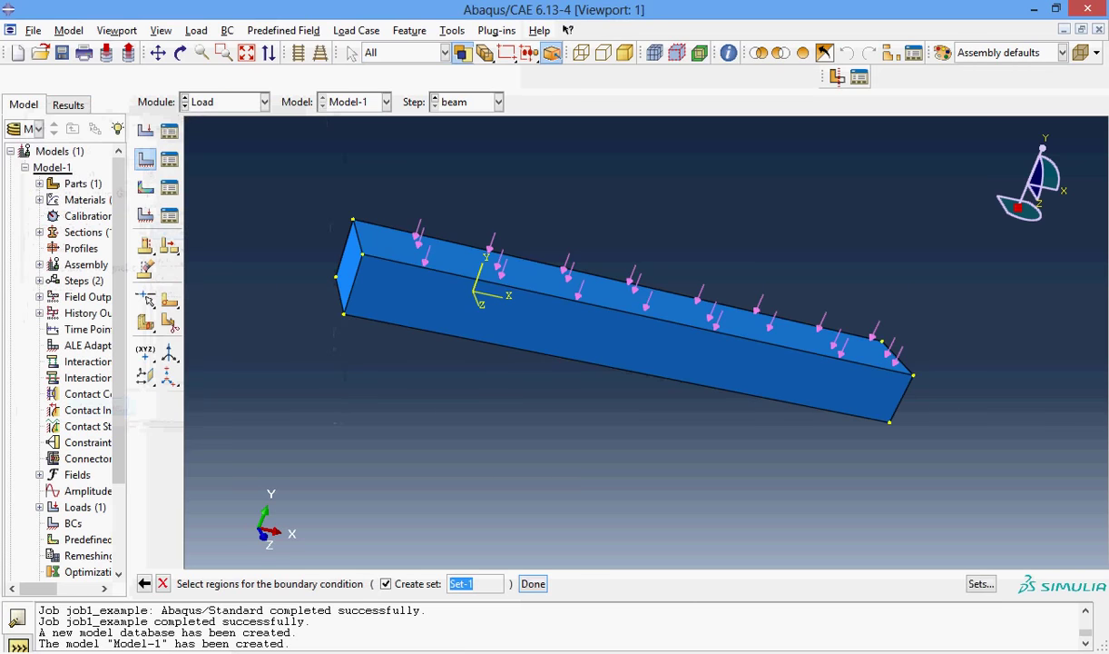
pyautogui.click(350, 268)
pyautogui.middleClick(350, 268)
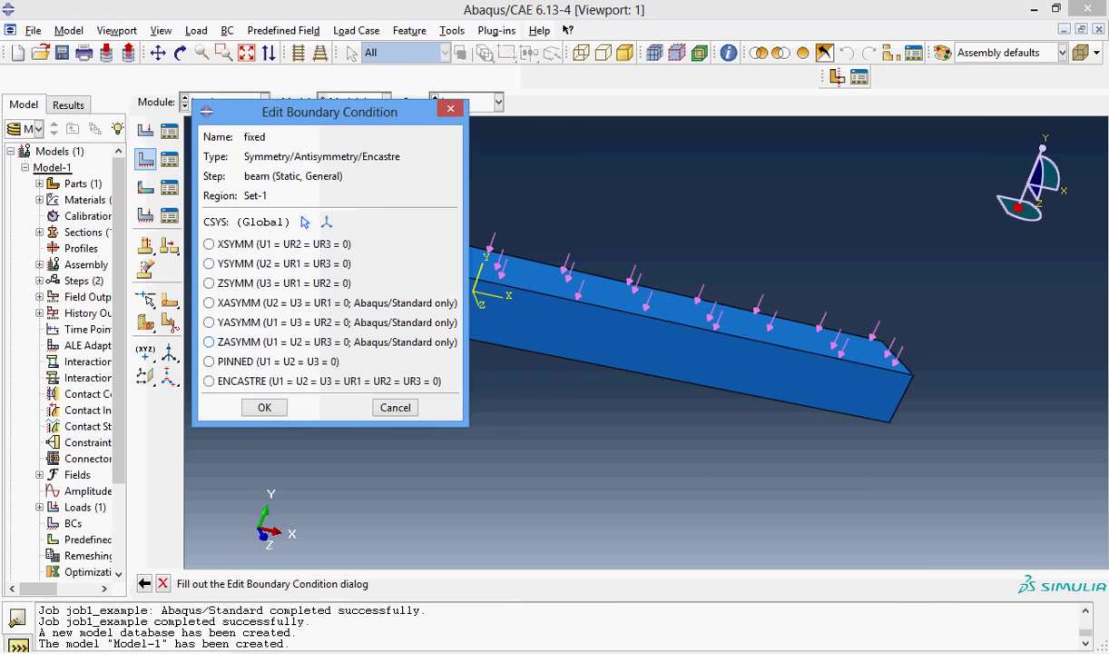
pyautogui.click(209, 381)
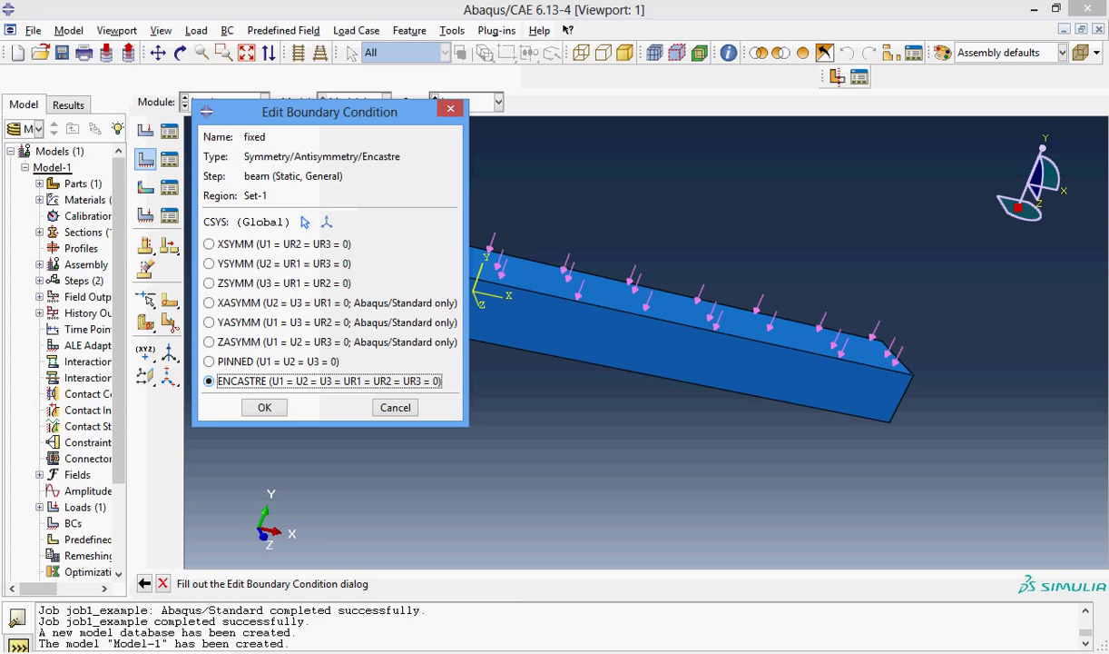
pyautogui.click(265, 407)
pyautogui.keyDown('ctrl'); pyautogui.keyDown('alt'); pyautogui.moveTo(821, 385); pyautogui.dragTo(685, 295); pyautogui.keyUp('alt'); pyautogui.keyUp('ctrl')
pyautogui.moveTo(781, 336)
pyautogui.keyDown('ctrl'); pyautogui.keyDown('alt'); pyautogui.mouseDown()
pyautogui.moveTo(779, 360)
pyautogui.moveTo(783, 346)
pyautogui.mouseUp(); pyautogui.keyUp('alt'); pyautogui.keyUp('ctrl')
pyautogui.keyDown('ctrl'); pyautogui.keyDown('alt'); pyautogui.moveTo(705, 273); pyautogui.dragTo(636, 276); pyautogui.keyUp('alt'); pyautogui.keyUp('ctrl')
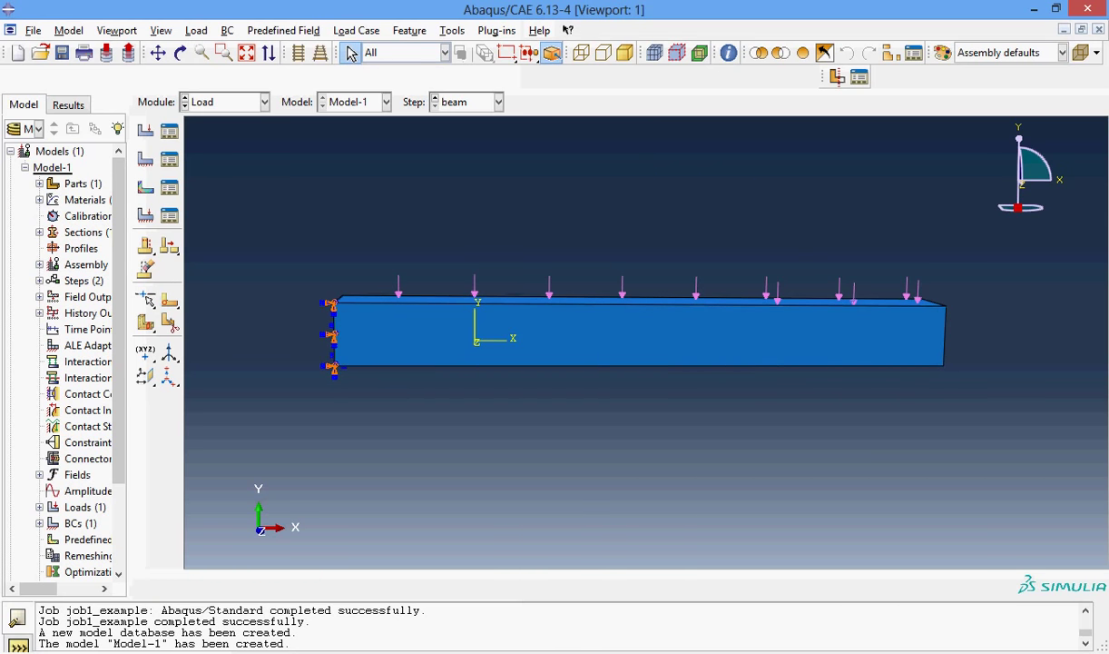
pyautogui.keyDown('ctrl'); pyautogui.keyDown('alt'); pyautogui.moveTo(603, 277); pyautogui.dragTo(682, 291); pyautogui.keyUp('alt'); pyautogui.keyUp('ctrl')
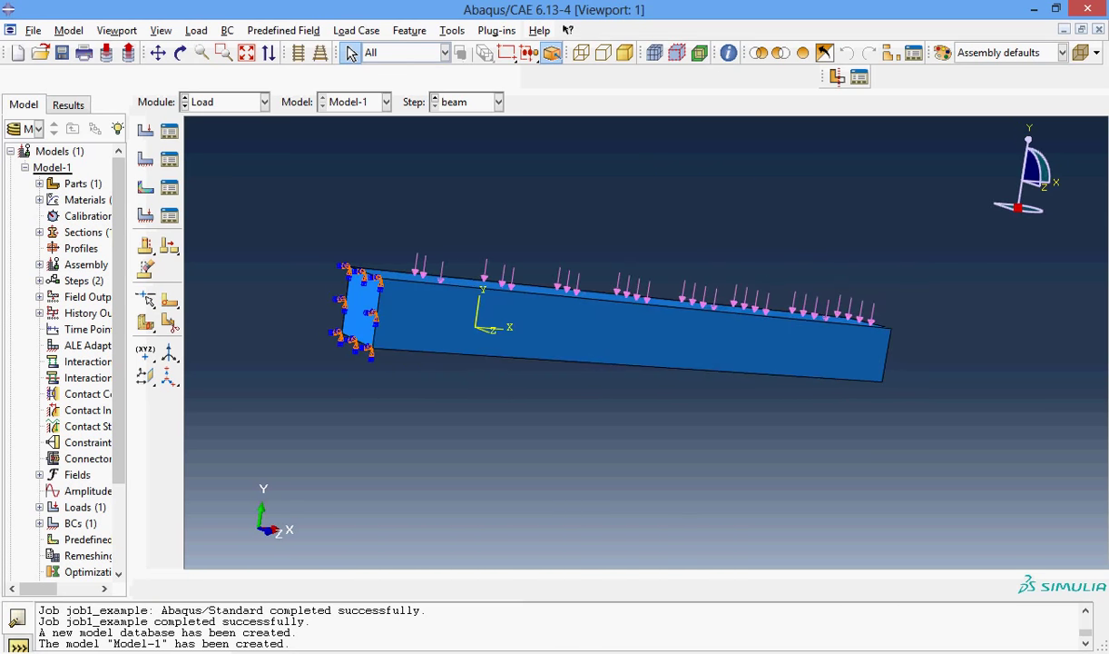
# Go to the Mesh module and switch the meshing object from the assembly to the beam part
pyautogui.click(264, 102)
pyautogui.click(207, 218)
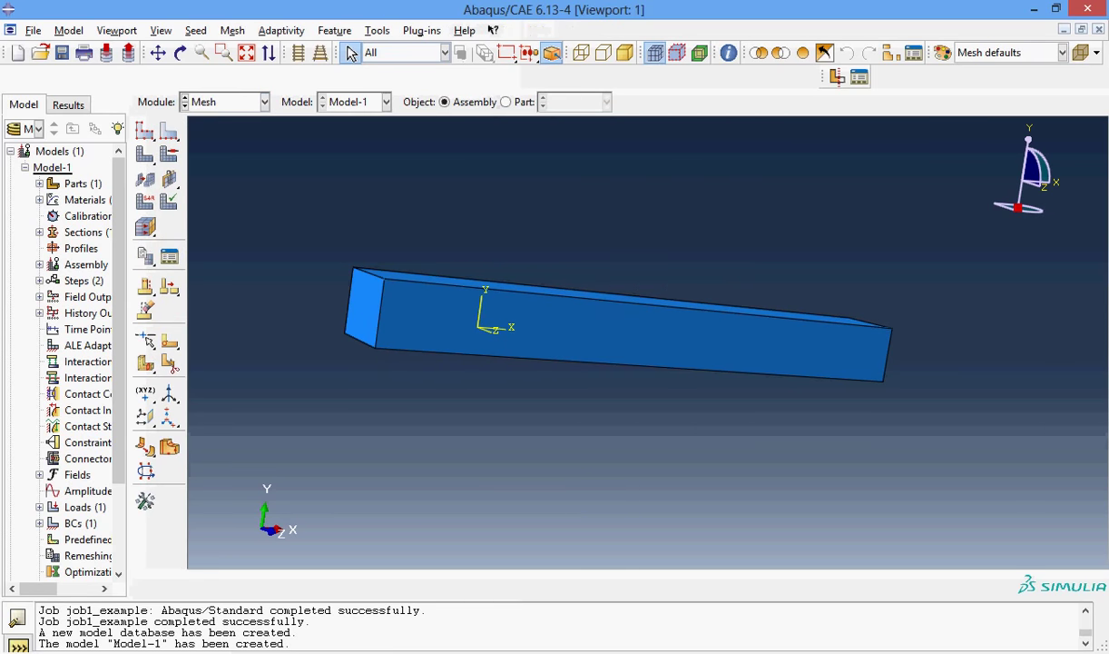
pyautogui.keyDown('ctrl'); pyautogui.keyDown('alt'); pyautogui.moveTo(819, 287); pyautogui.dragTo(776, 276); pyautogui.keyUp('alt'); pyautogui.keyUp('ctrl')
pyautogui.scroll(2, 648, 342)
pyautogui.keyDown('ctrl'); pyautogui.keyDown('alt'); pyautogui.moveTo(513, 228); pyautogui.dragTo(567, 258); pyautogui.keyUp('alt'); pyautogui.keyUp('ctrl')
pyautogui.click(144, 129)
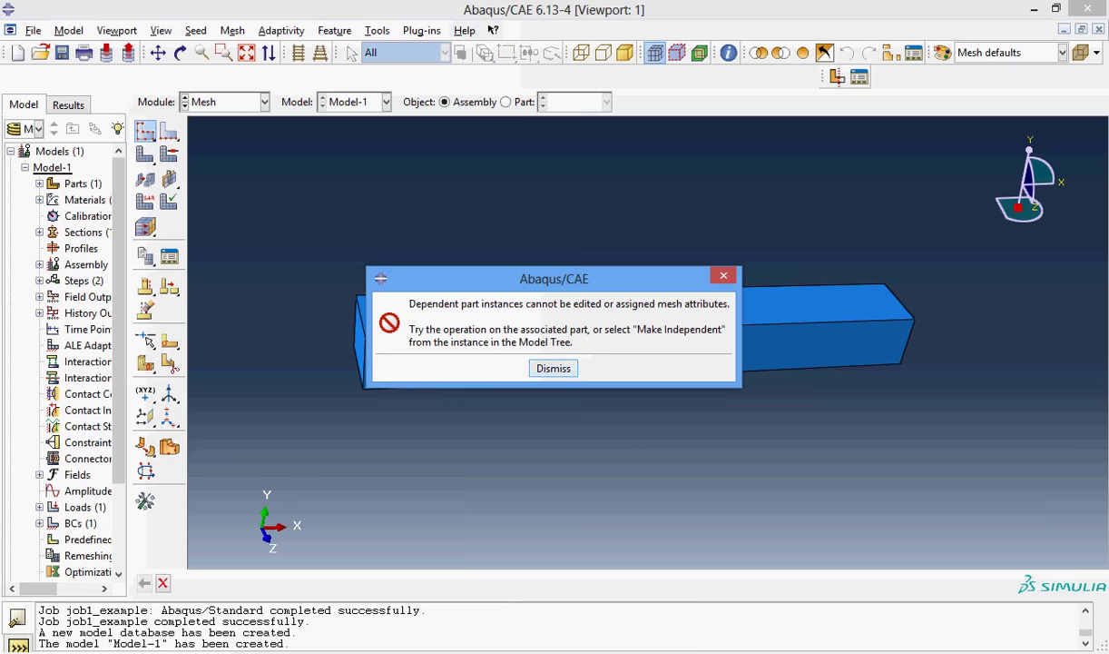
pyautogui.click(554, 370)
pyautogui.click(506, 102)
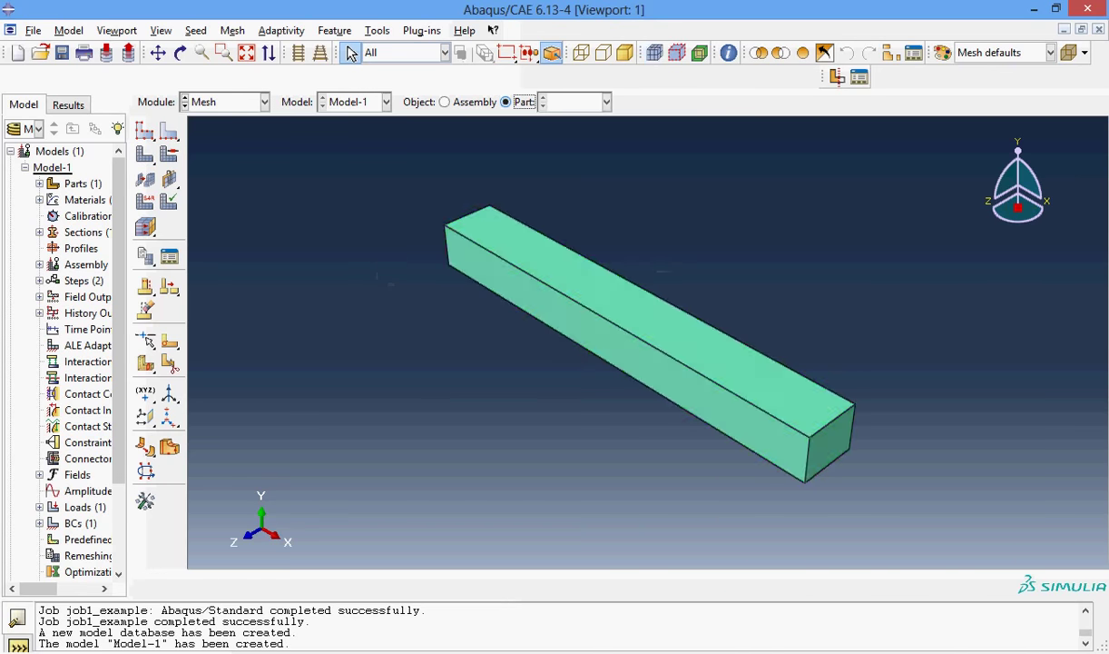
# Seed the beam part with an approximate global size of 5 and mesh the part
pyautogui.click(145, 130)
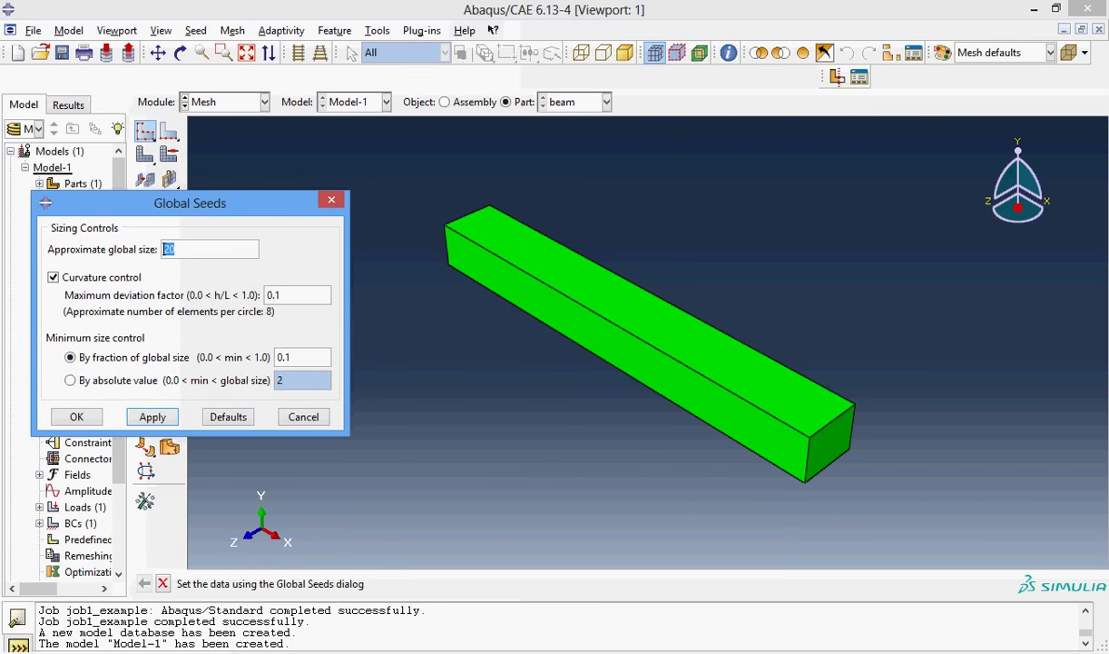
pyautogui.write('5')
pyautogui.press('Return')
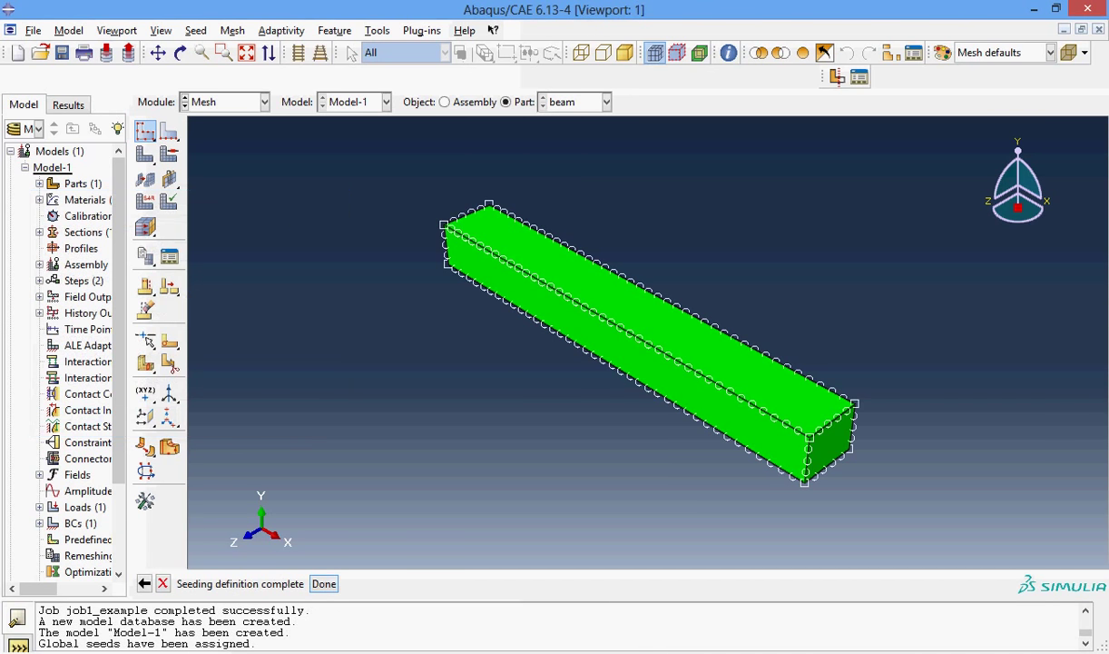
pyautogui.moveTo(145, 154); pyautogui.dragTo(145, 154)
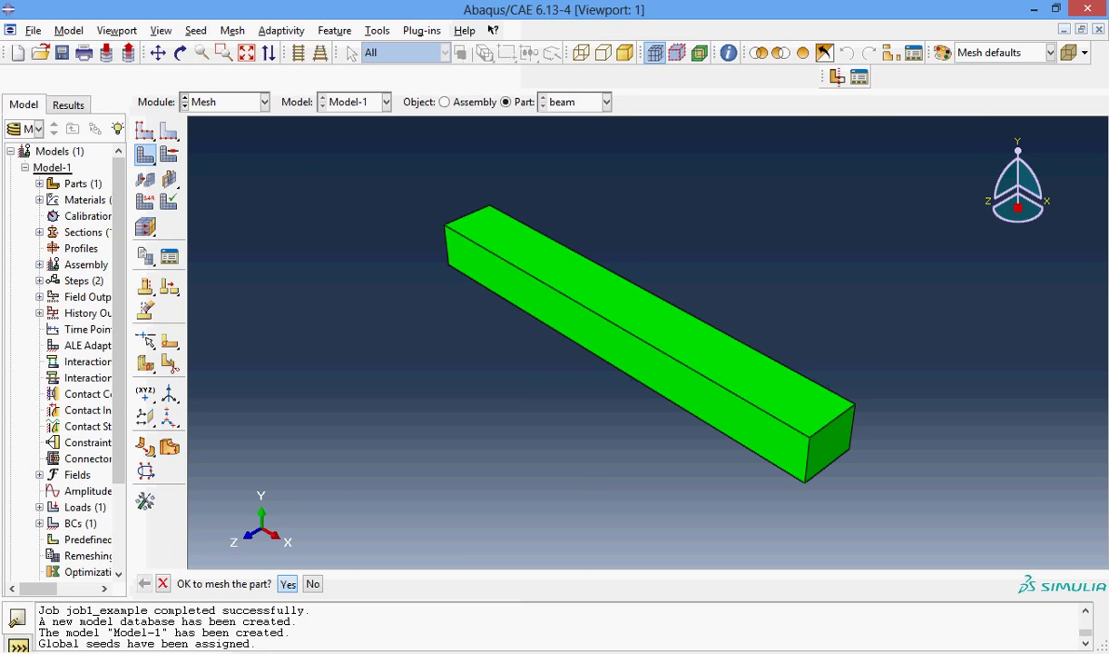
pyautogui.click(286, 584)
# Examine the generated mesh on the beam's end face and long sides from several angles and distances
pyautogui.moveTo(590, 272)
pyautogui.keyDown('ctrl'); pyautogui.keyDown('alt'); pyautogui.mouseDown()
pyautogui.moveTo(750, 287)
pyautogui.moveTo(574, 374)
pyautogui.mouseUp(); pyautogui.keyUp('alt'); pyautogui.keyUp('ctrl')
pyautogui.keyDown('ctrl'); pyautogui.keyDown('alt'); pyautogui.moveTo(507, 253); pyautogui.dragTo(622, 331); pyautogui.keyUp('alt'); pyautogui.keyUp('ctrl')
pyautogui.keyDown('ctrl'); pyautogui.keyDown('alt'); pyautogui.moveTo(640, 323); pyautogui.dragTo(938, 325, button='right'); pyautogui.keyUp('alt'); pyautogui.keyUp('ctrl')
pyautogui.keyDown('ctrl'); pyautogui.keyDown('alt'); pyautogui.moveTo(822, 319); pyautogui.dragTo(629, 318); pyautogui.keyUp('alt'); pyautogui.keyUp('ctrl')
pyautogui.keyDown('ctrl'); pyautogui.keyDown('alt'); pyautogui.moveTo(628, 317); pyautogui.dragTo(895, 318, button='right'); pyautogui.keyUp('alt'); pyautogui.keyUp('ctrl')
pyautogui.keyDown('ctrl'); pyautogui.keyDown('alt'); pyautogui.moveTo(817, 317); pyautogui.dragTo(612, 295); pyautogui.keyUp('alt'); pyautogui.keyUp('ctrl')
pyautogui.keyDown('ctrl'); pyautogui.keyDown('alt'); pyautogui.moveTo(613, 295); pyautogui.dragTo(917, 295, button='right'); pyautogui.keyUp('alt'); pyautogui.keyUp('ctrl')
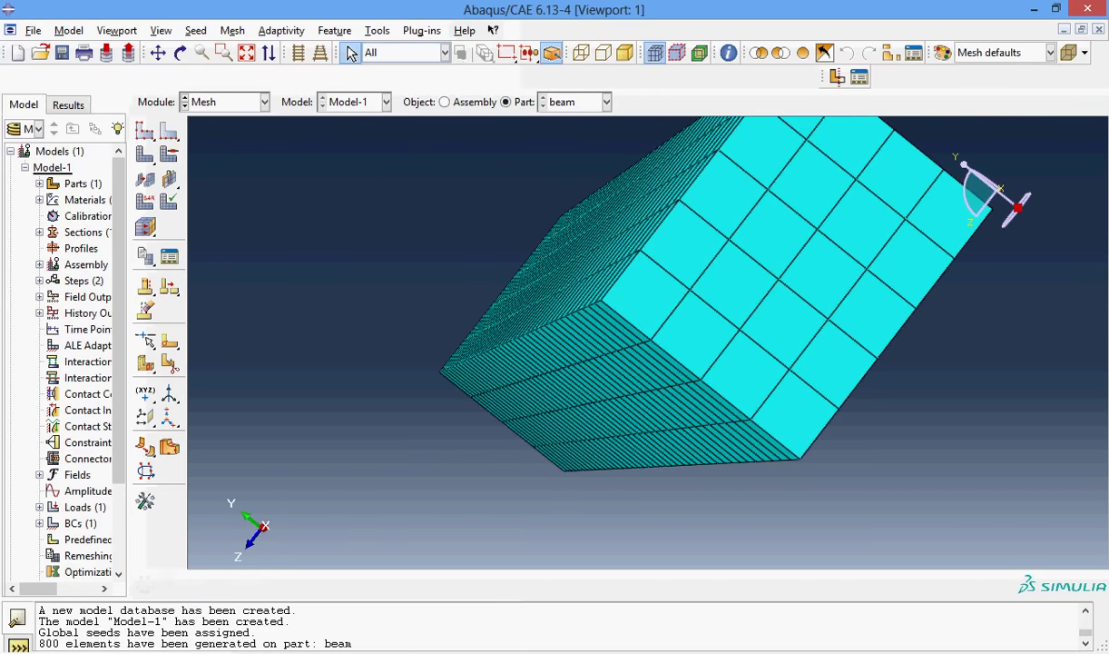
pyautogui.keyDown('ctrl'); pyautogui.keyDown('alt'); pyautogui.moveTo(681, 318); pyautogui.dragTo(529, 318, button='right'); pyautogui.keyUp('alt'); pyautogui.keyUp('ctrl')
pyautogui.keyDown('ctrl'); pyautogui.keyDown('alt'); pyautogui.moveTo(545, 313); pyautogui.dragTo(572, 299); pyautogui.keyUp('alt'); pyautogui.keyUp('ctrl')
pyautogui.keyDown('ctrl'); pyautogui.keyDown('alt'); pyautogui.moveTo(599, 313); pyautogui.dragTo(545, 313, button='right'); pyautogui.keyUp('alt'); pyautogui.keyUp('ctrl')
pyautogui.keyDown('ctrl'); pyautogui.keyDown('alt'); pyautogui.moveTo(545, 313); pyautogui.dragTo(717, 273); pyautogui.keyUp('alt'); pyautogui.keyUp('ctrl')
pyautogui.keyDown('ctrl'); pyautogui.keyDown('alt'); pyautogui.moveTo(717, 268); pyautogui.dragTo(544, 268, button='right'); pyautogui.keyUp('alt'); pyautogui.keyUp('ctrl')
pyautogui.keyDown('ctrl'); pyautogui.keyDown('alt'); pyautogui.moveTo(545, 299); pyautogui.dragTo(717, 318); pyautogui.keyUp('alt'); pyautogui.keyUp('ctrl')
pyautogui.keyDown('ctrl'); pyautogui.keyDown('alt'); pyautogui.moveTo(626, 318); pyautogui.dragTo(772, 318, button='right'); pyautogui.keyUp('alt'); pyautogui.keyUp('ctrl')
pyautogui.keyDown('ctrl'); pyautogui.keyDown('alt'); pyautogui.moveTo(753, 313); pyautogui.dragTo(590, 318); pyautogui.keyUp('alt'); pyautogui.keyUp('ctrl')
# In the Job module, create a job named beam_canteliver from Model-1
pyautogui.click(254, 101)
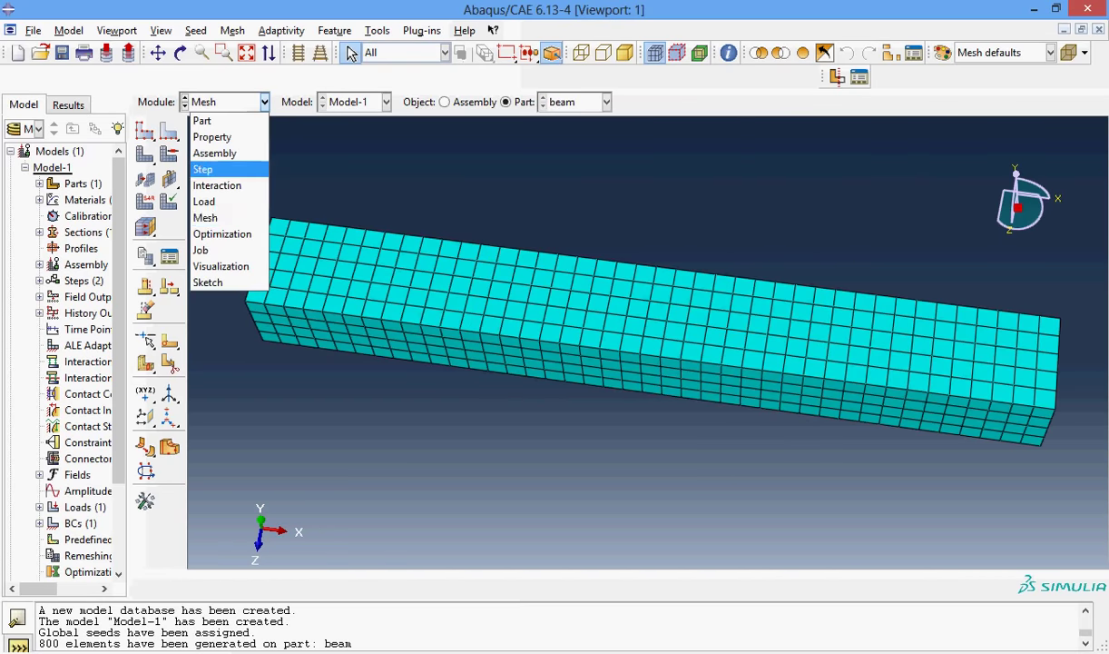
pyautogui.click(217, 238)
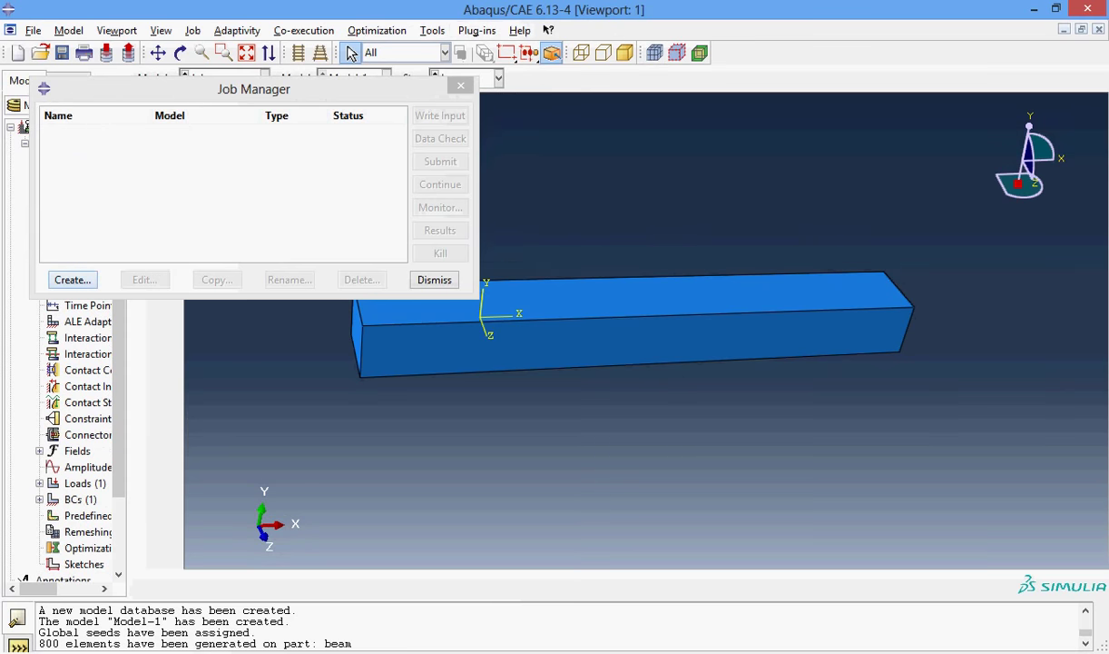
pyautogui.click(73, 279)
pyautogui.write('beam_cantul')
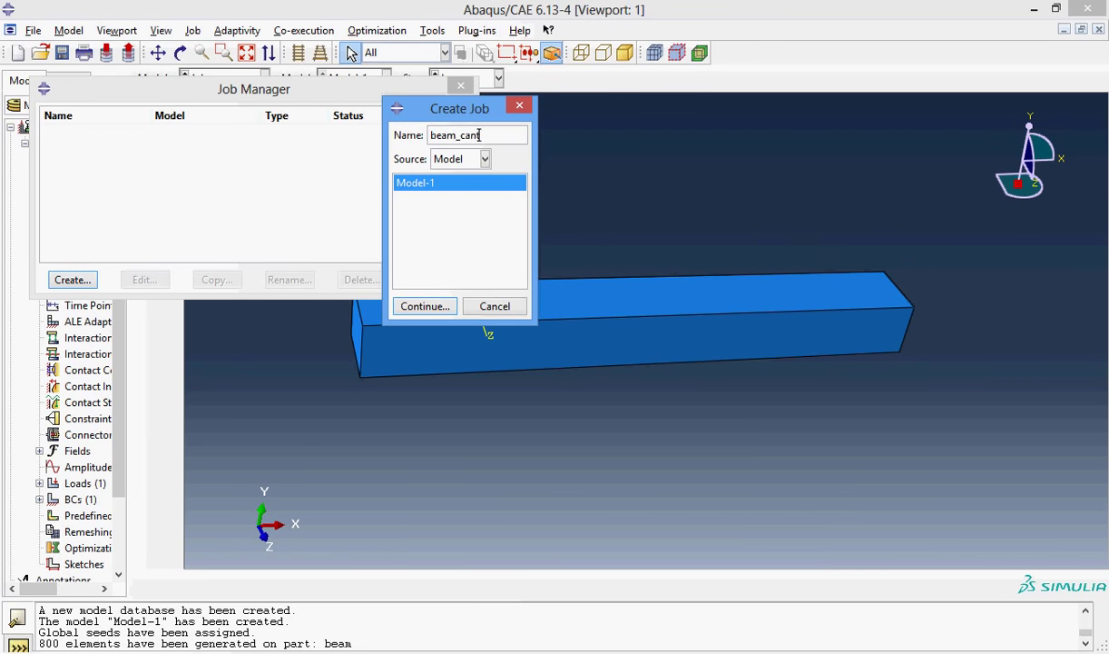
pyautogui.press('BackSpace')
pyautogui.press('BackSpace')
pyautogui.write('eliver')
pyautogui.press('Return')
# Enable multiple processors in the job's parallelization settings, adjust the processor count, and save the job
pyautogui.click(411, 166)
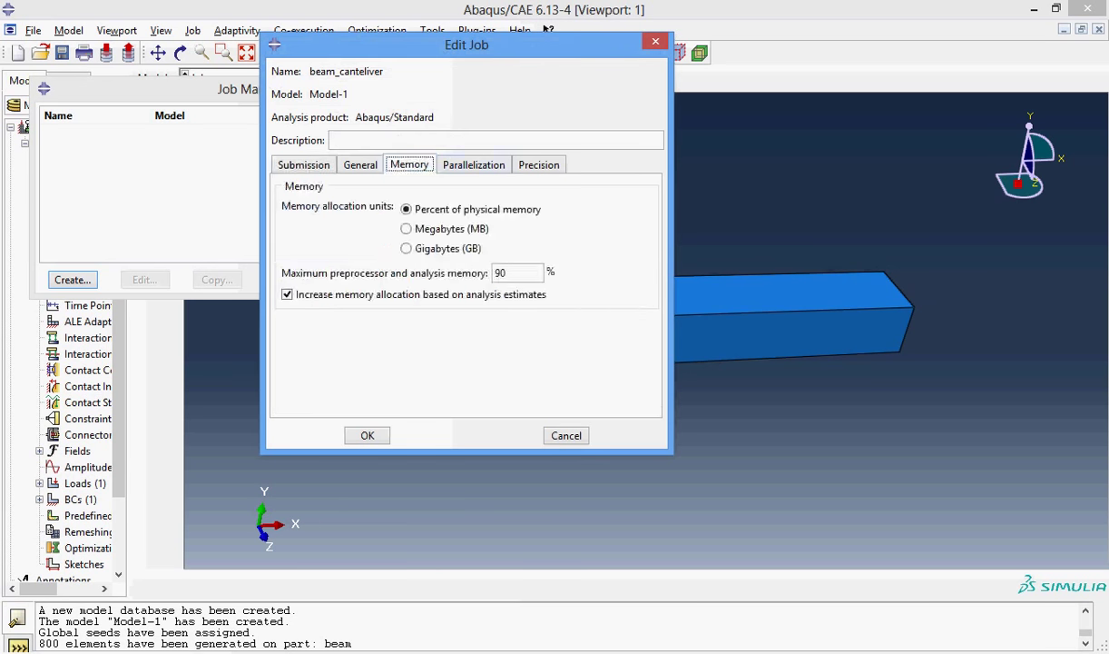
pyautogui.click(473, 166)
pyautogui.press('Tab')
pyautogui.press('space')
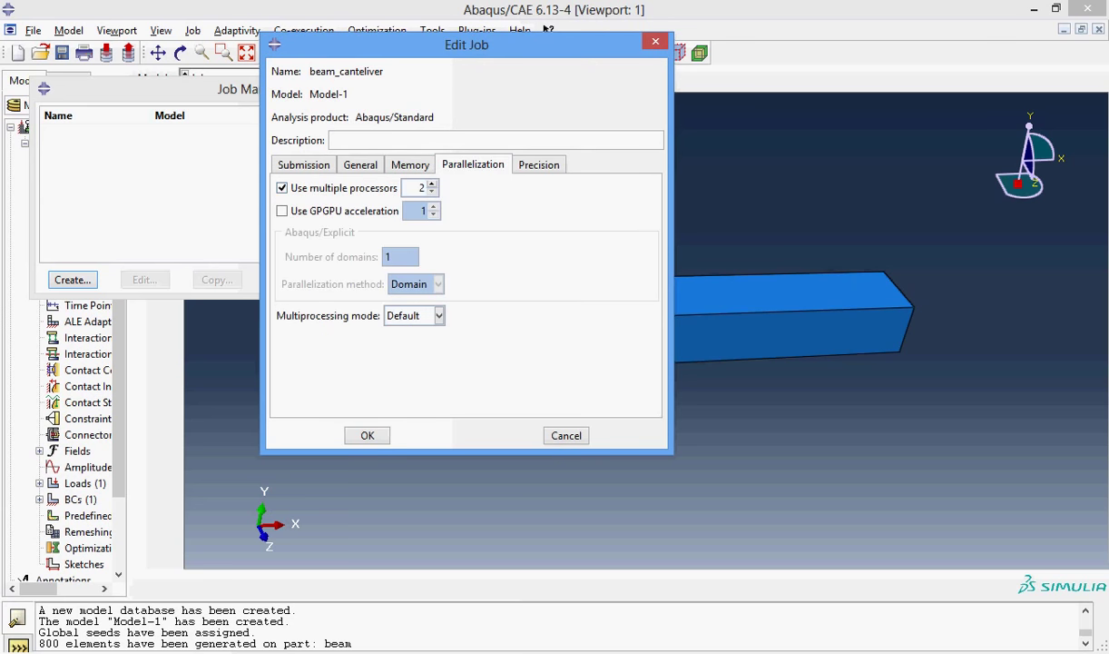
pyautogui.click(432, 183)
pyautogui.click(432, 184)
pyautogui.click(433, 184)
pyautogui.click(433, 191)
pyautogui.press('Return')
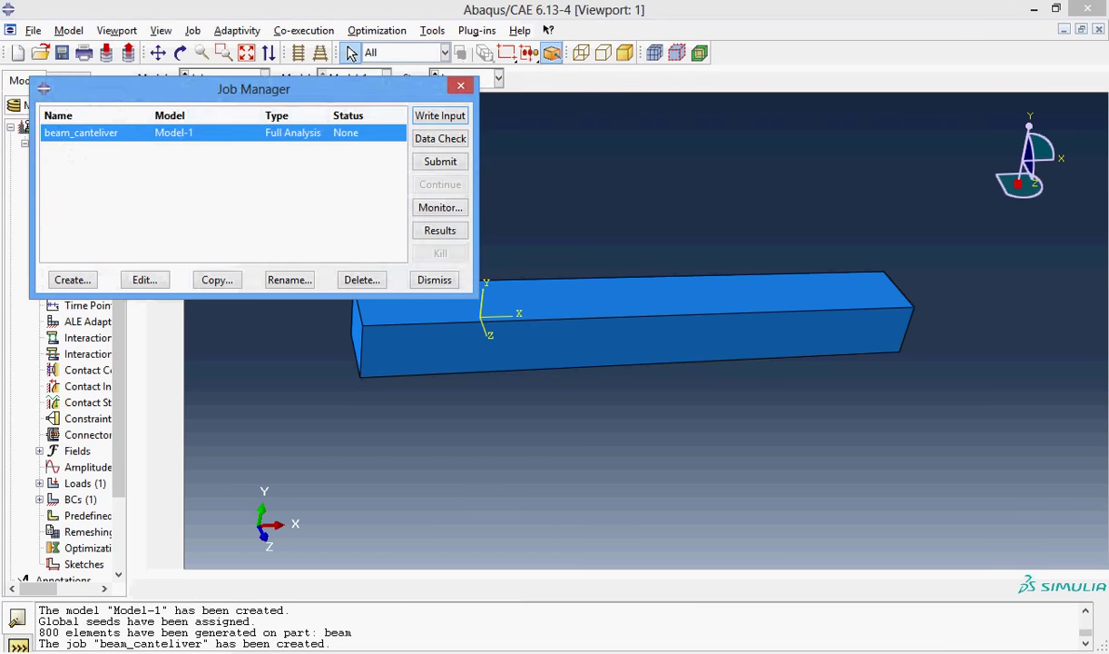
# Run a data check on the beam_canteliver job
pyautogui.press('Tab')
pyautogui.press('space')
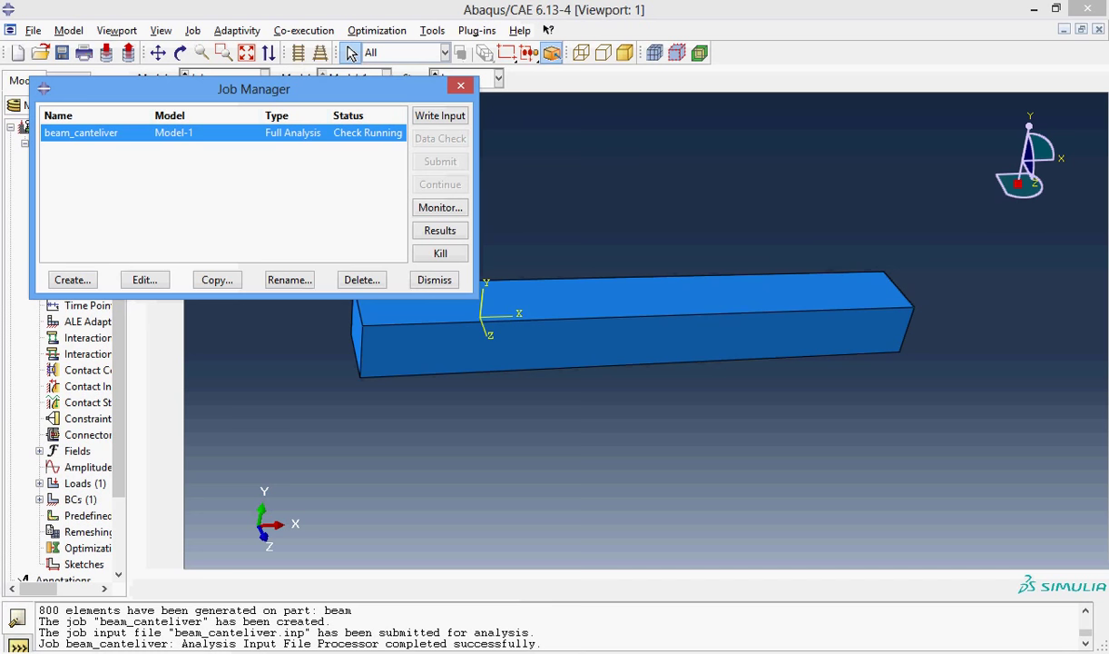
# Submit the beam_canteliver job for full analysis
pyautogui.moveTo(253, 88); pyautogui.dragTo(766, 28)
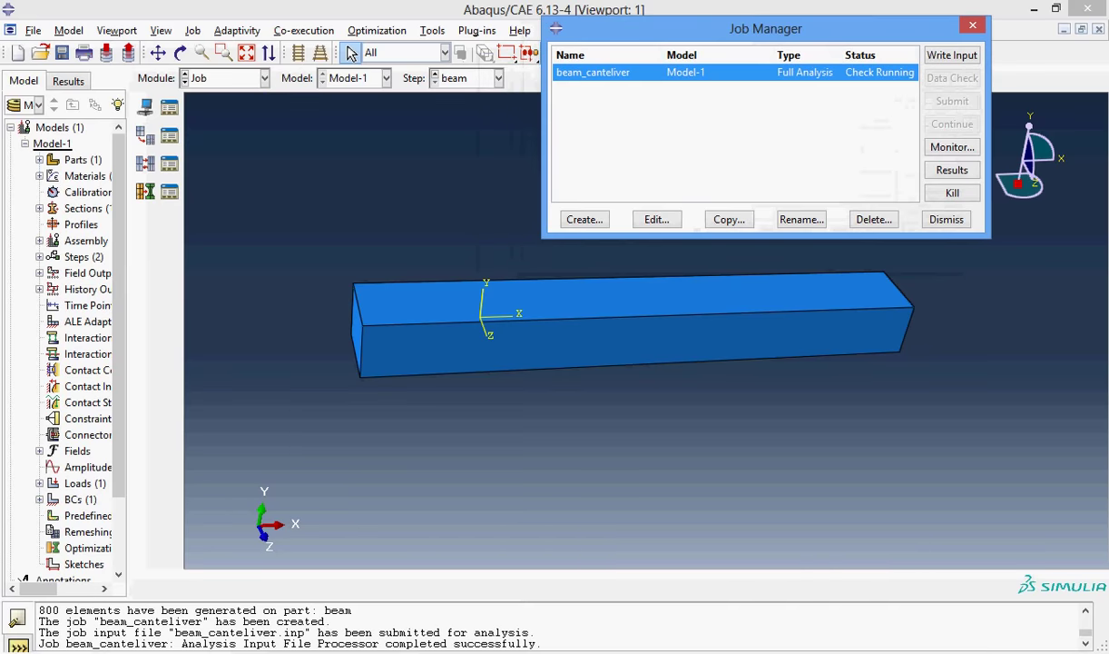
pyautogui.scroll(2, 647, 331)
pyautogui.keyDown('ctrl'); pyautogui.keyDown('alt'); pyautogui.moveTo(627, 318); pyautogui.dragTo(701, 392); pyautogui.keyUp('alt'); pyautogui.keyUp('ctrl')
pyautogui.scroll(-2, 646, 363)
pyautogui.click(952, 101)
pyautogui.click(287, 187)
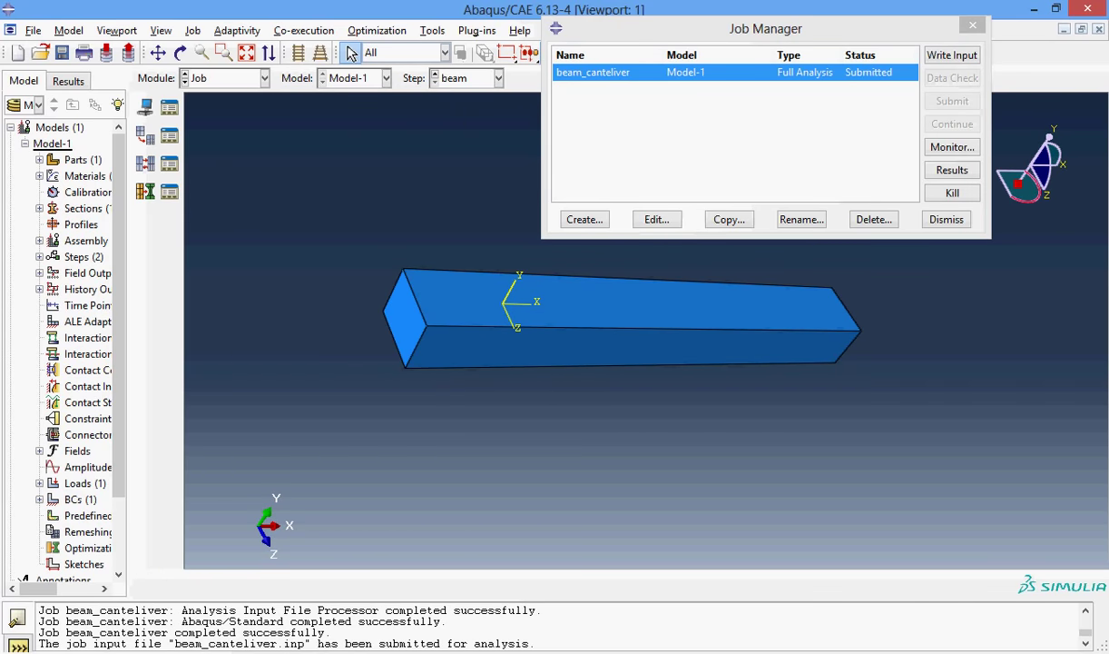
# Monitor the beam_canteliver job, reviewing its errors, warnings, output, data file and log in an enlarged monitor window
pyautogui.click(953, 146)
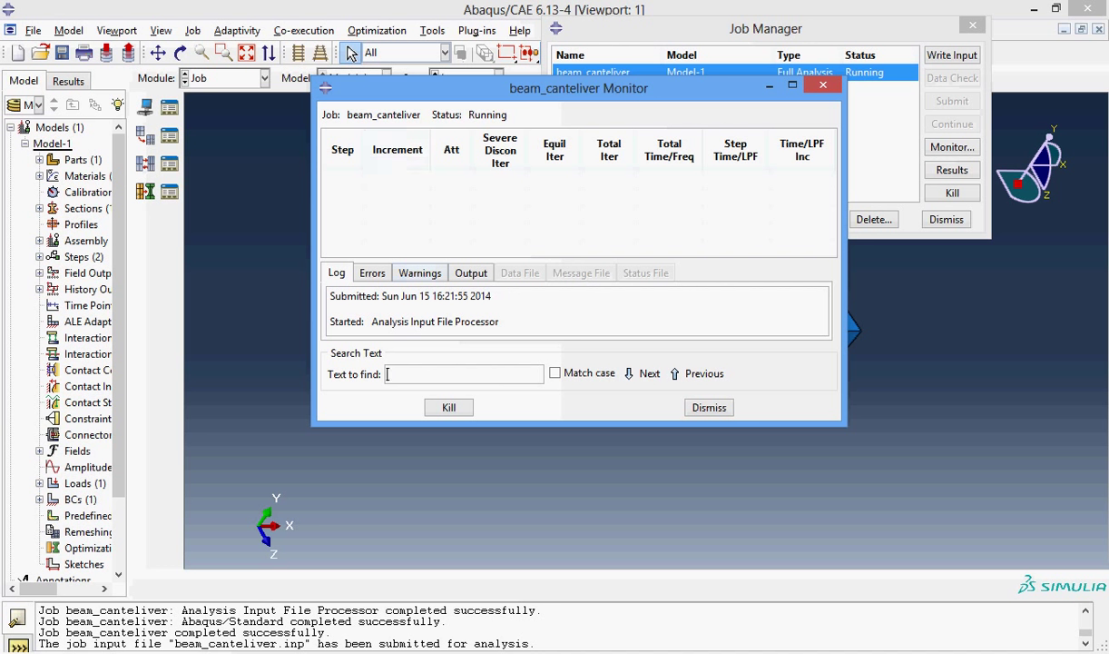
pyautogui.moveTo(843, 427); pyautogui.dragTo(891, 549)
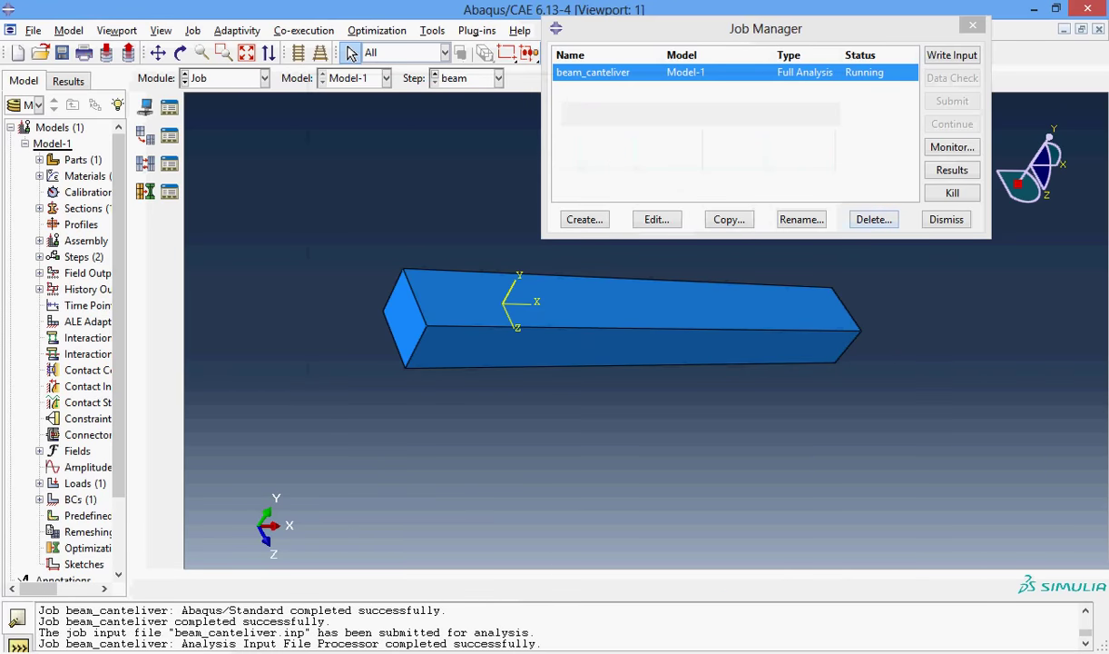
pyautogui.click(952, 147)
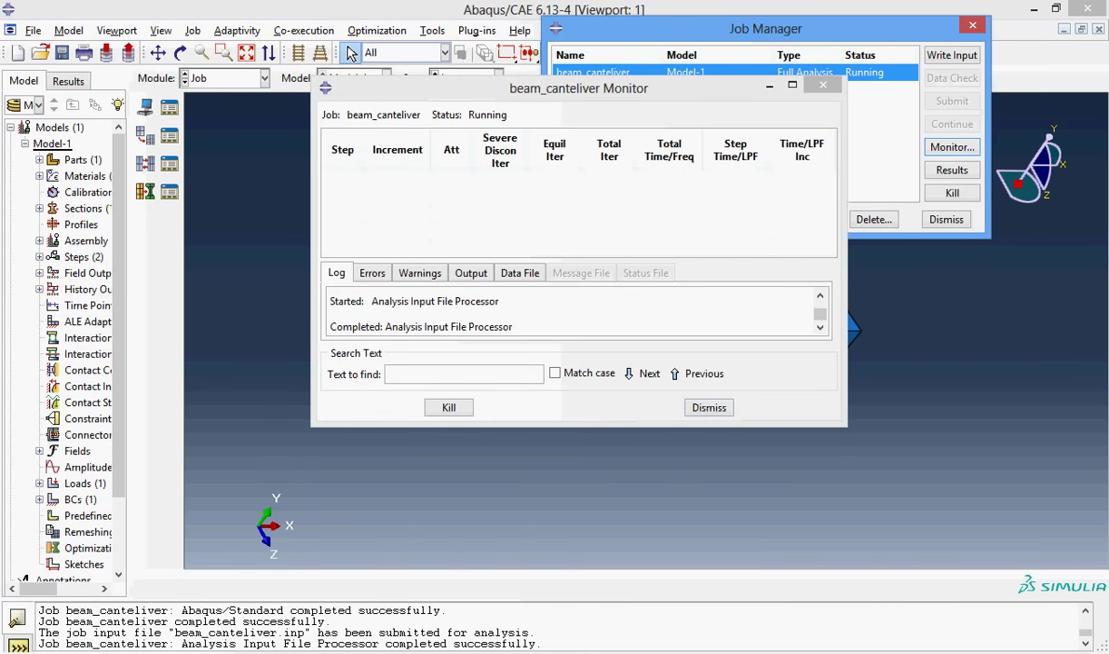
pyautogui.click(372, 273)
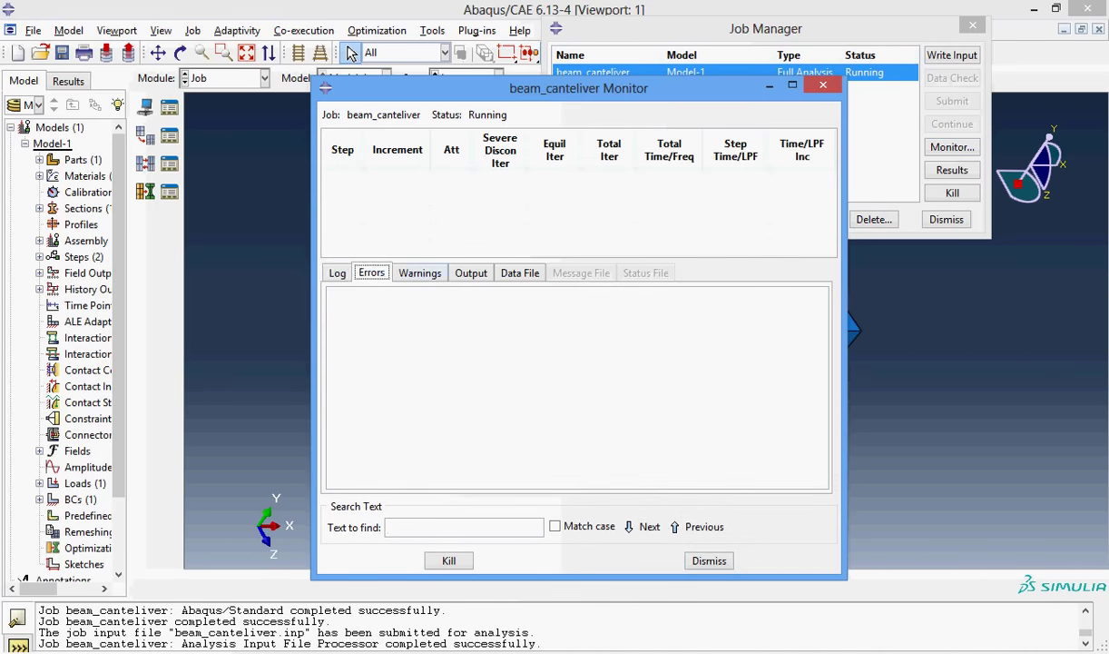
pyautogui.click(421, 273)
pyautogui.click(471, 273)
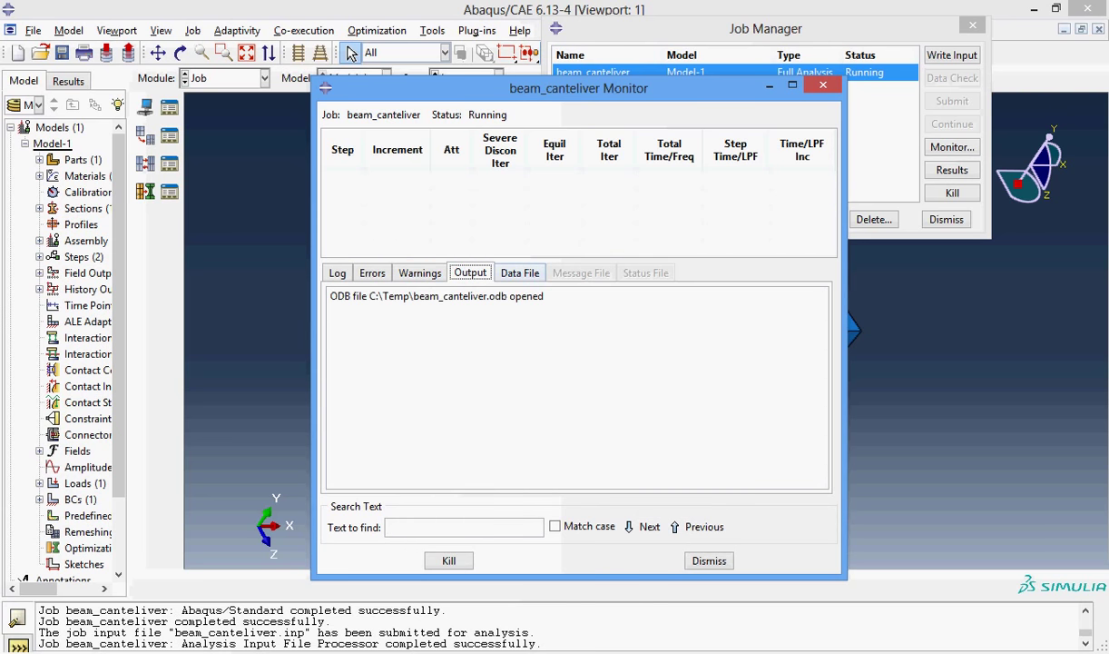
pyautogui.click(520, 273)
pyautogui.scroll(-2, 572, 381)
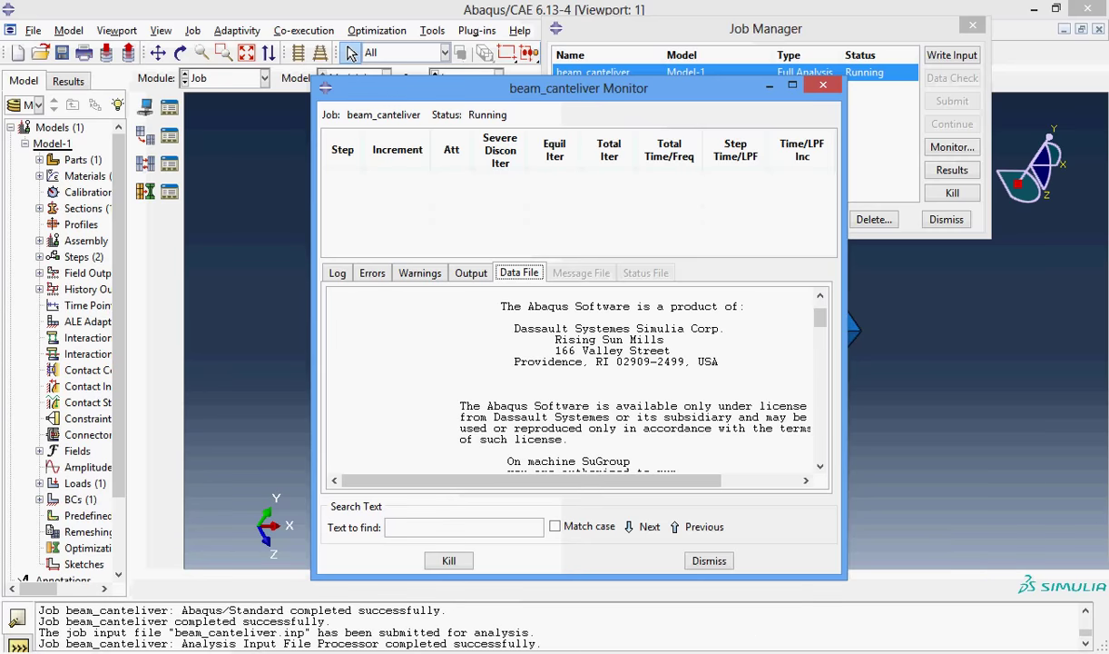
pyautogui.scroll(-4, 572, 381)
pyautogui.click(337, 274)
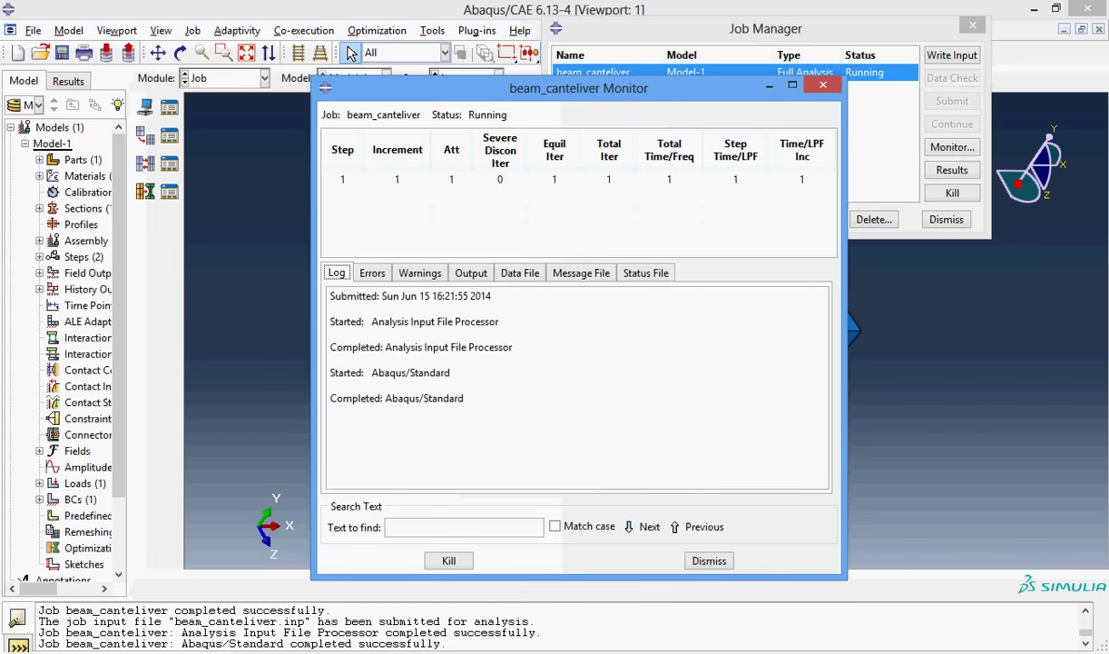
pyautogui.moveTo(579, 88); pyautogui.dragTo(270, 57)
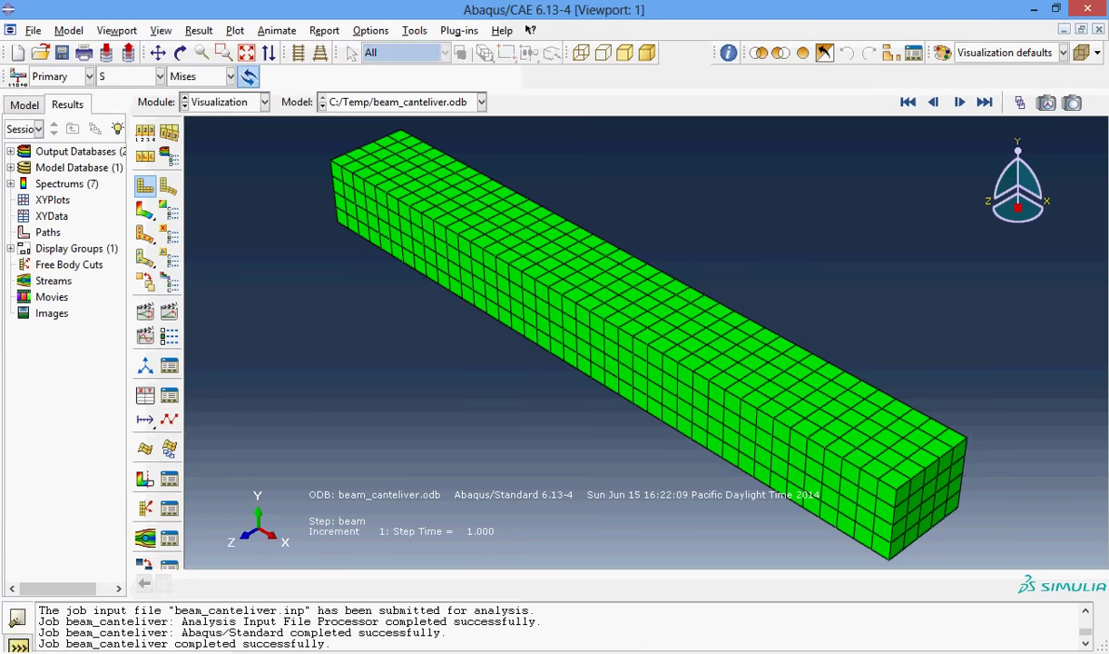
# Plot the primary variable S, Mises as contours on the deformed beam
pyautogui.scroll(-1, 647, 342)
pyautogui.keyDown('ctrl'); pyautogui.keyDown('alt'); pyautogui.moveTo(517, 376); pyautogui.dragTo(717, 390); pyautogui.keyUp('alt'); pyautogui.keyUp('ctrl')
pyautogui.keyDown('ctrl'); pyautogui.keyDown('alt'); pyautogui.moveTo(647, 393); pyautogui.dragTo(483, 331); pyautogui.keyUp('alt'); pyautogui.keyUp('ctrl')
pyautogui.scroll(3, 474, 382)
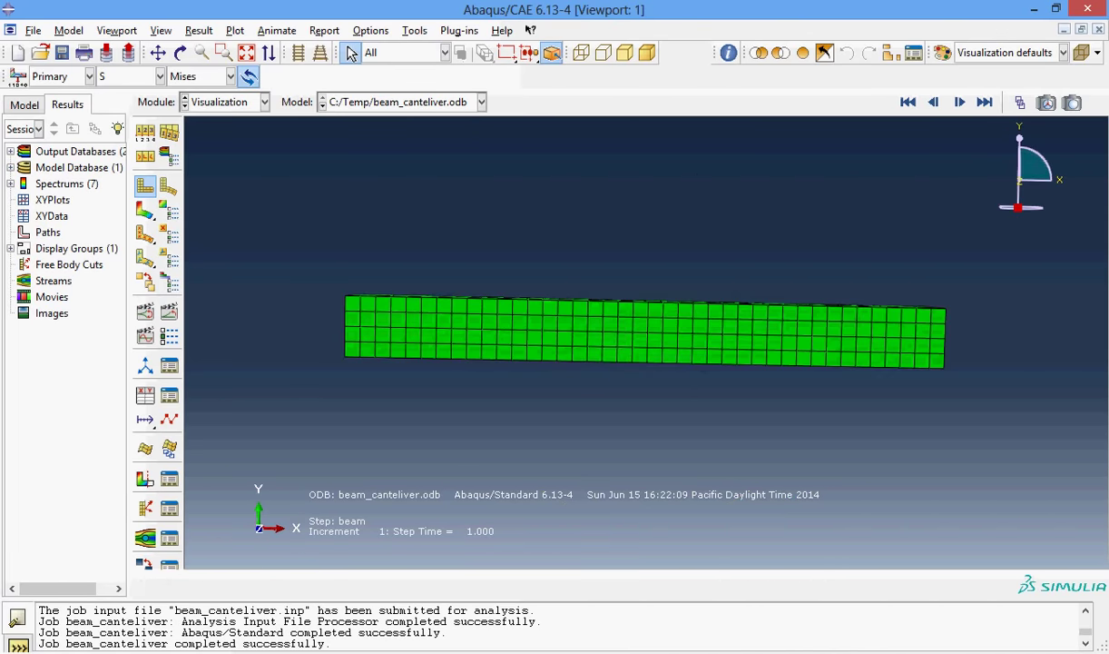
pyautogui.click(88, 76)
pyautogui.click(51, 96)
pyautogui.click(160, 76)
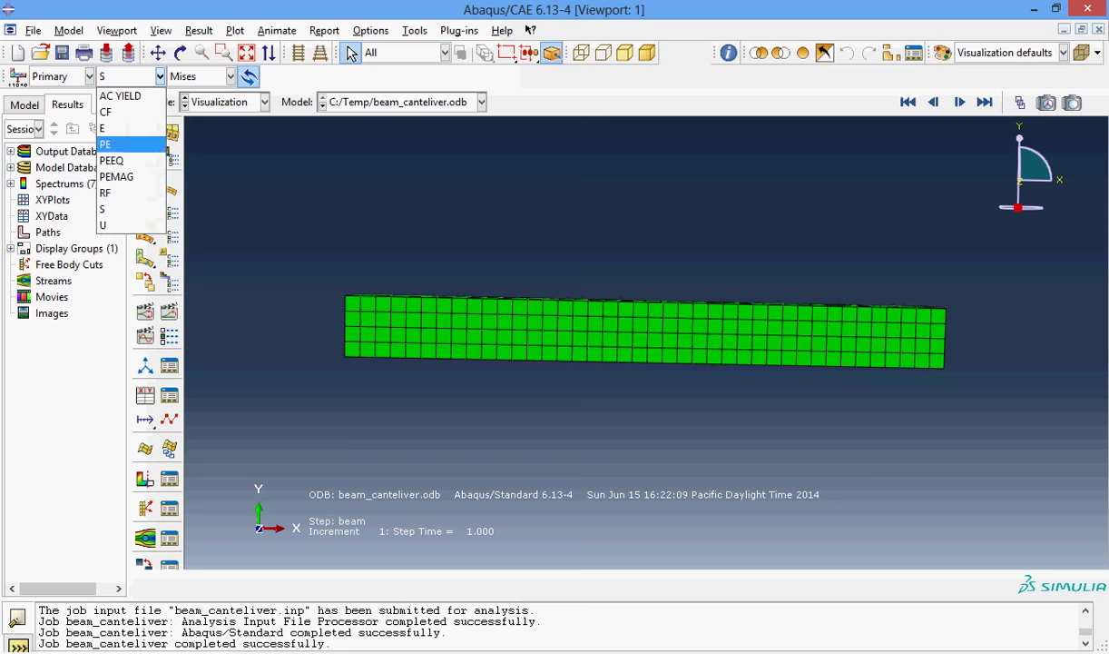
pyautogui.click(103, 208)
pyautogui.click(232, 76)
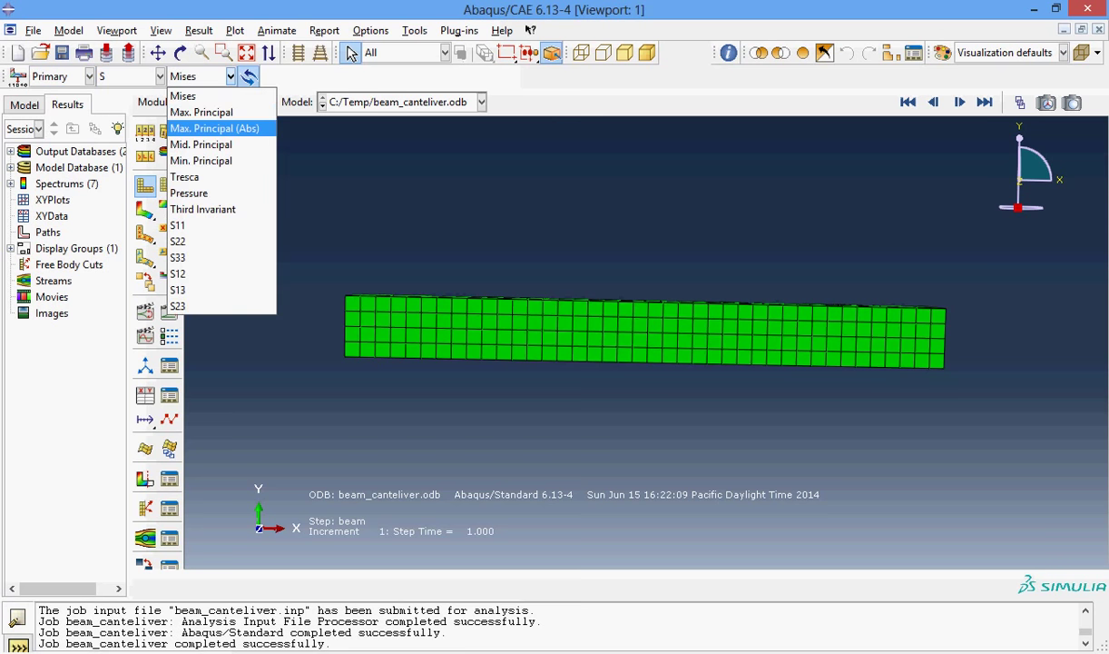
pyautogui.click(182, 96)
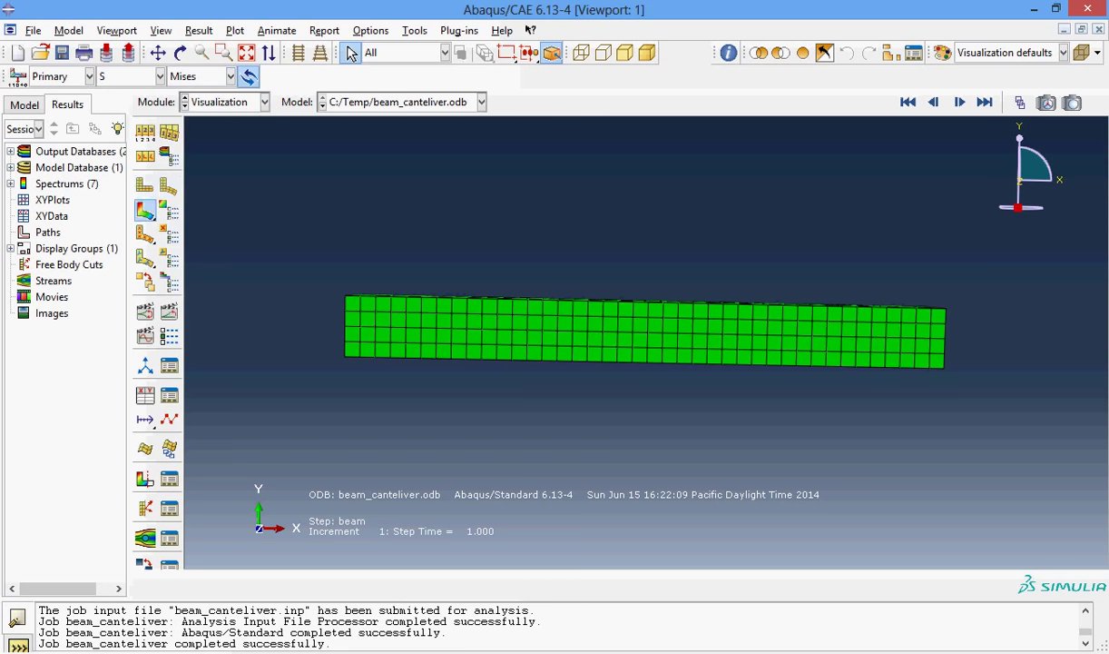
pyautogui.click(146, 209)
# Animate the Mises stress contours of the deforming beam over the time history
pyautogui.keyDown('ctrl'); pyautogui.keyDown('alt'); pyautogui.moveTo(844, 363); pyautogui.dragTo(852, 363, button='right'); pyautogui.keyUp('alt'); pyautogui.keyUp('ctrl')
pyautogui.moveTo(852, 363)
pyautogui.keyDown('ctrl'); pyautogui.keyDown('alt'); pyautogui.mouseDown()
pyautogui.moveTo(852, 328)
pyautogui.moveTo(851, 348)
pyautogui.mouseUp(); pyautogui.keyUp('alt'); pyautogui.keyUp('ctrl')
pyautogui.keyDown('ctrl'); pyautogui.keyDown('alt'); pyautogui.moveTo(463, 266); pyautogui.dragTo(536, 266, button='right'); pyautogui.keyUp('alt'); pyautogui.keyUp('ctrl')
pyautogui.keyDown('ctrl'); pyautogui.keyDown('alt'); pyautogui.moveTo(535, 266); pyautogui.dragTo(586, 307); pyautogui.keyUp('alt'); pyautogui.keyUp('ctrl')
pyautogui.moveTo(763, 340)
pyautogui.keyDown('ctrl'); pyautogui.keyDown('alt'); pyautogui.mouseDown()
pyautogui.moveTo(826, 341)
pyautogui.moveTo(771, 330)
pyautogui.mouseUp(); pyautogui.keyUp('alt'); pyautogui.keyUp('ctrl')
pyautogui.keyDown('ctrl'); pyautogui.keyDown('alt'); pyautogui.moveTo(770, 330); pyautogui.dragTo(769, 295); pyautogui.keyUp('alt'); pyautogui.keyUp('ctrl')
pyautogui.click(170, 312)
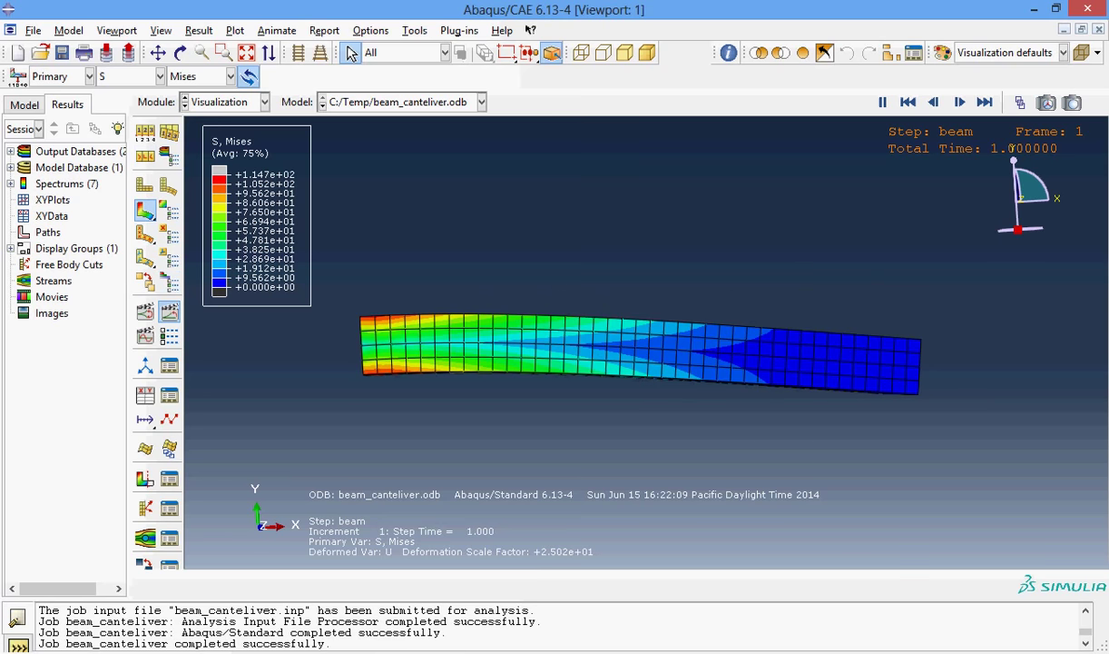
# Adjust the playback speed of the time-history animation in the animation options, first one way and then back
pyautogui.click(170, 335)
pyautogui.moveTo(127, 191); pyautogui.dragTo(440, 112)
pyautogui.moveTo(336, 253); pyautogui.dragTo(480, 253)
pyautogui.click(313, 390)
pyautogui.click(170, 336)
pyautogui.moveTo(481, 252); pyautogui.dragTo(352, 253)
pyautogui.click(313, 389)
# Switch the animated contour variable to displacement U with component U1
pyautogui.click(160, 77)
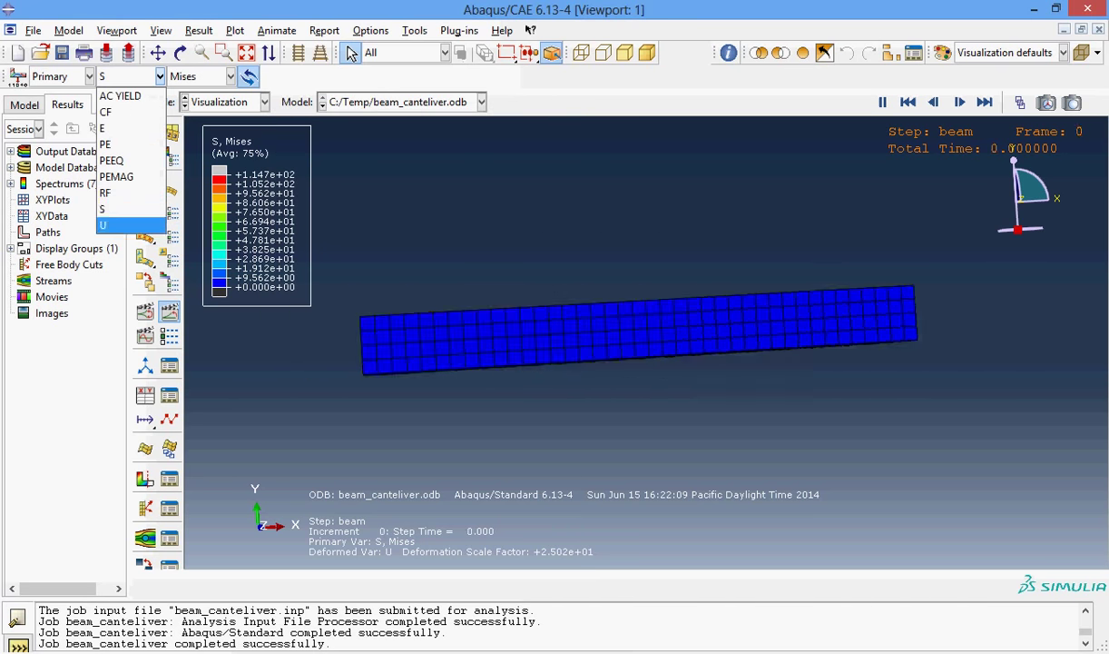
pyautogui.click(118, 225)
pyautogui.click(202, 76)
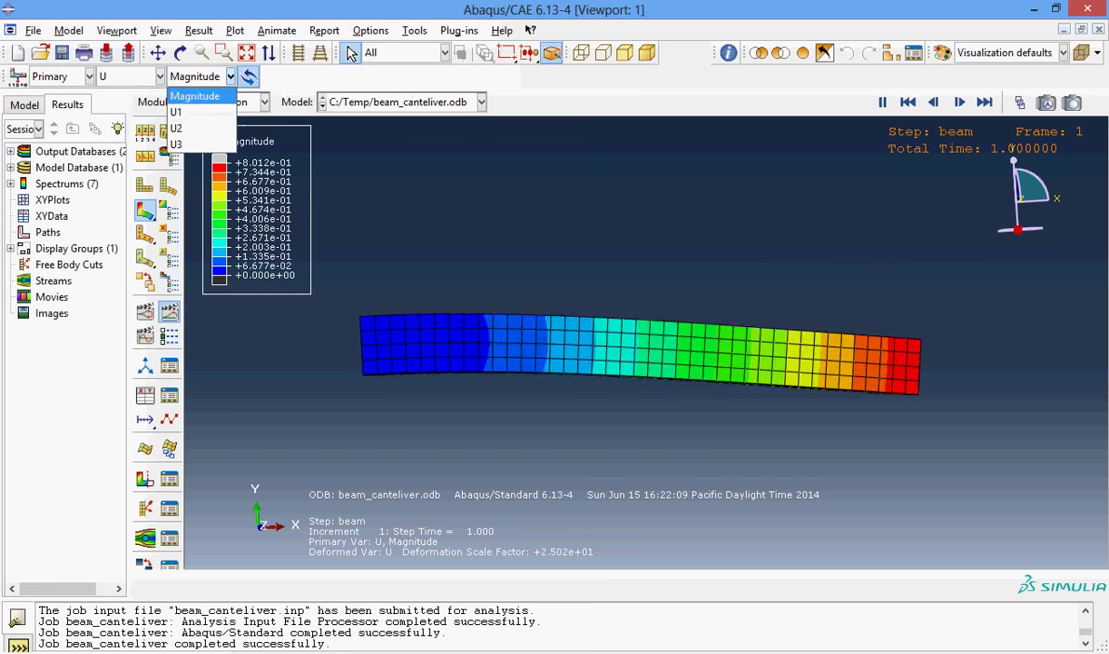
pyautogui.click(186, 107)
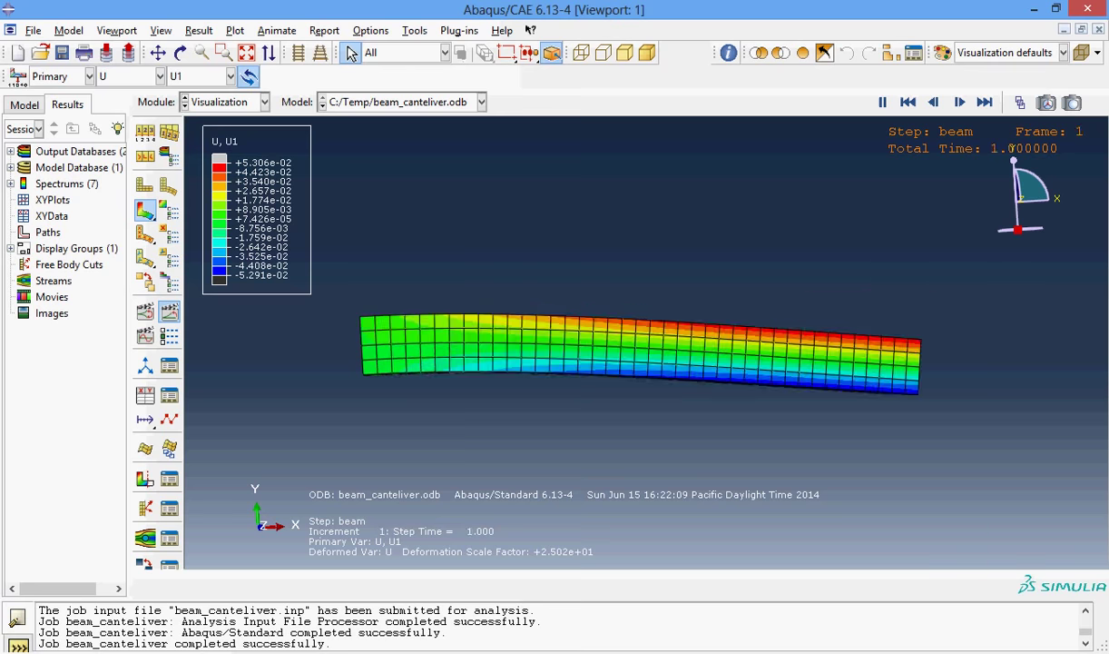
# Compare the beam's displacement contours by switching from U1 to component U2 and returning to U1
pyautogui.click(202, 77)
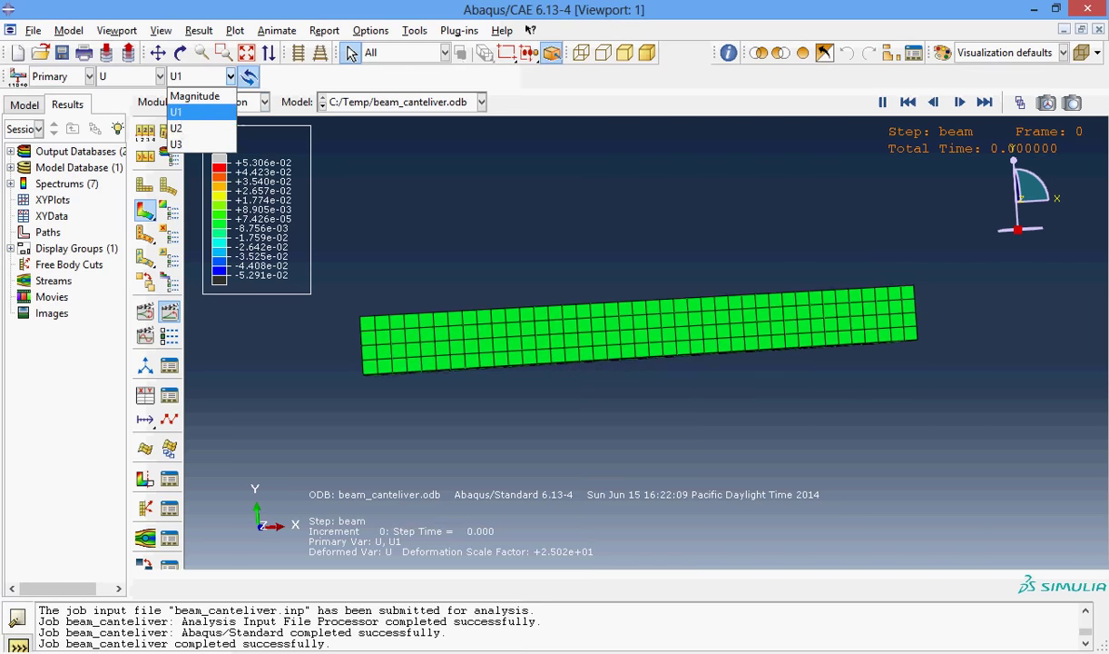
pyautogui.click(186, 129)
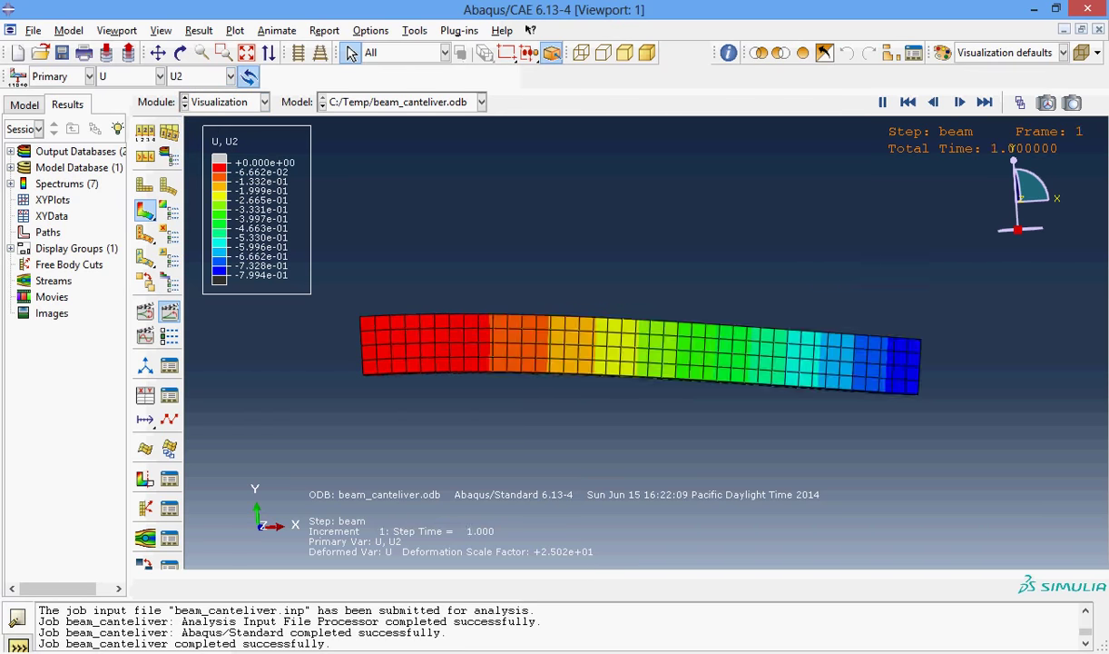
pyautogui.click(201, 77)
pyautogui.click(186, 107)
pyautogui.click(202, 76)
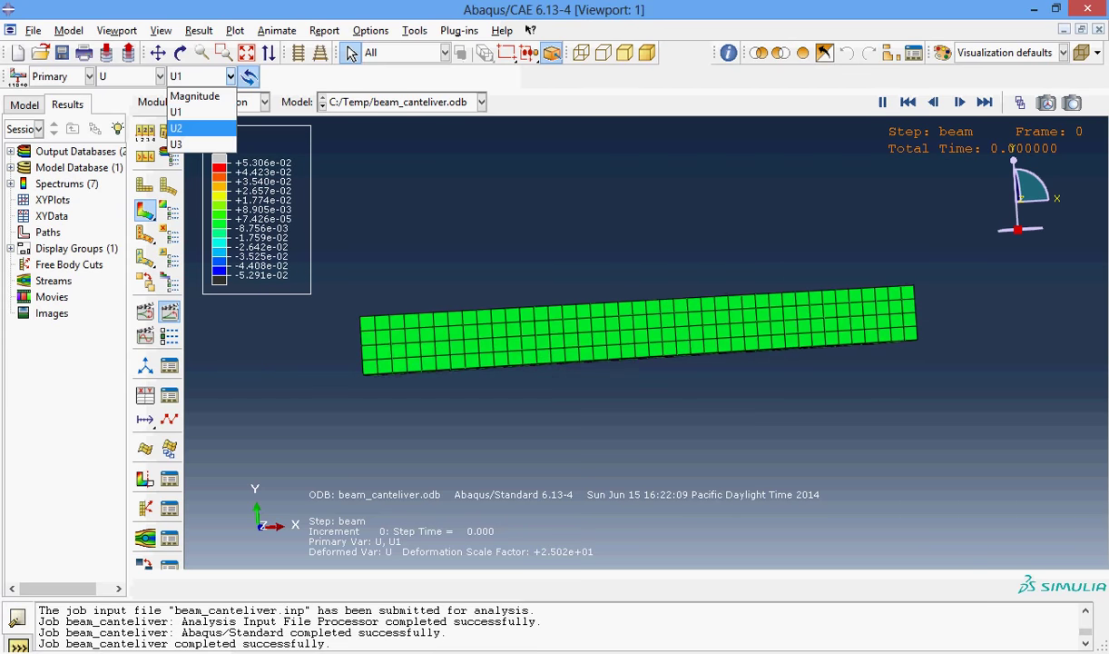
pyautogui.click(186, 111)
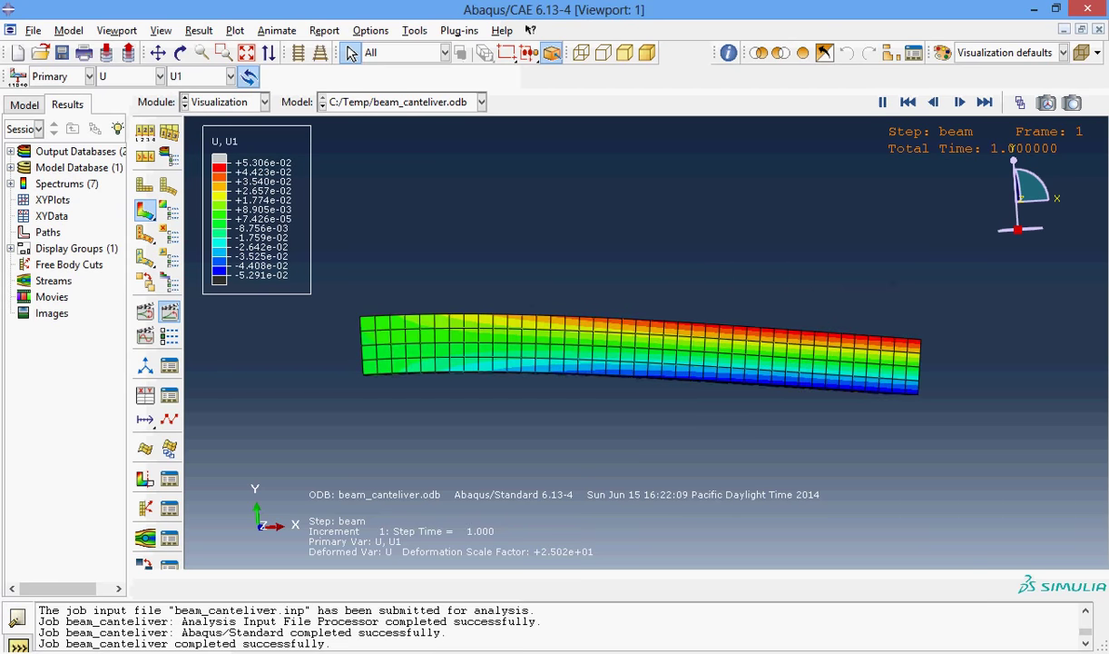